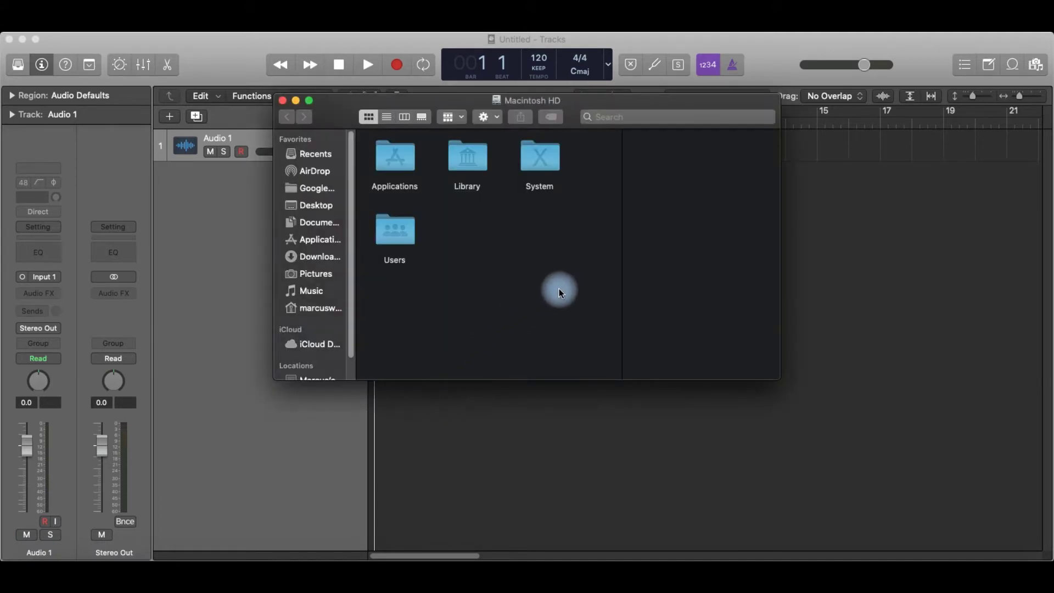
Step: Open the New Afro Loops folder inside All Desktop Doc on the Desktop and move the file window clear of the track list
left_click(324, 206)
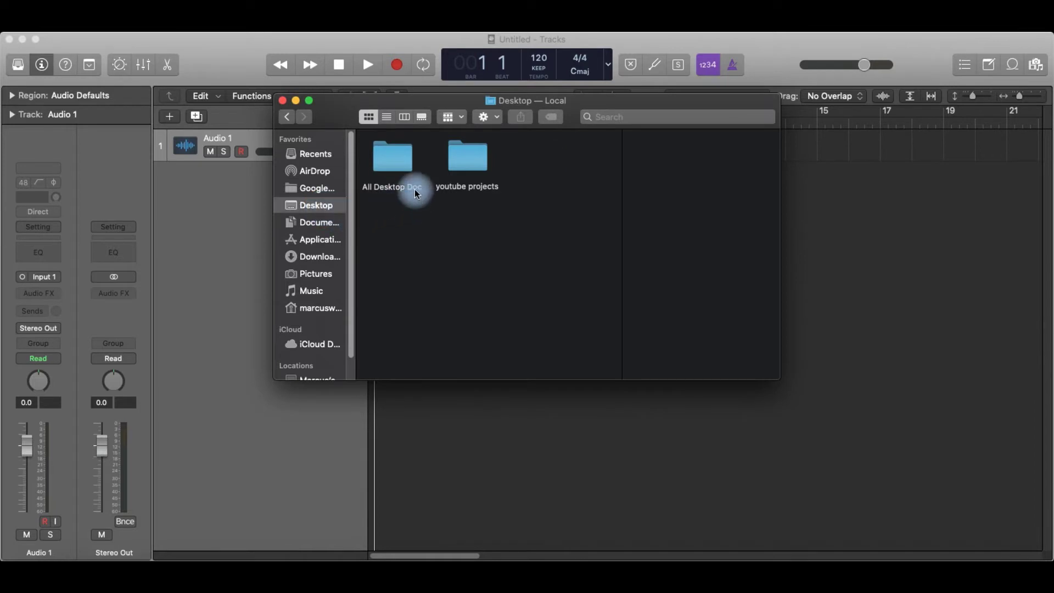
left_click(379, 167)
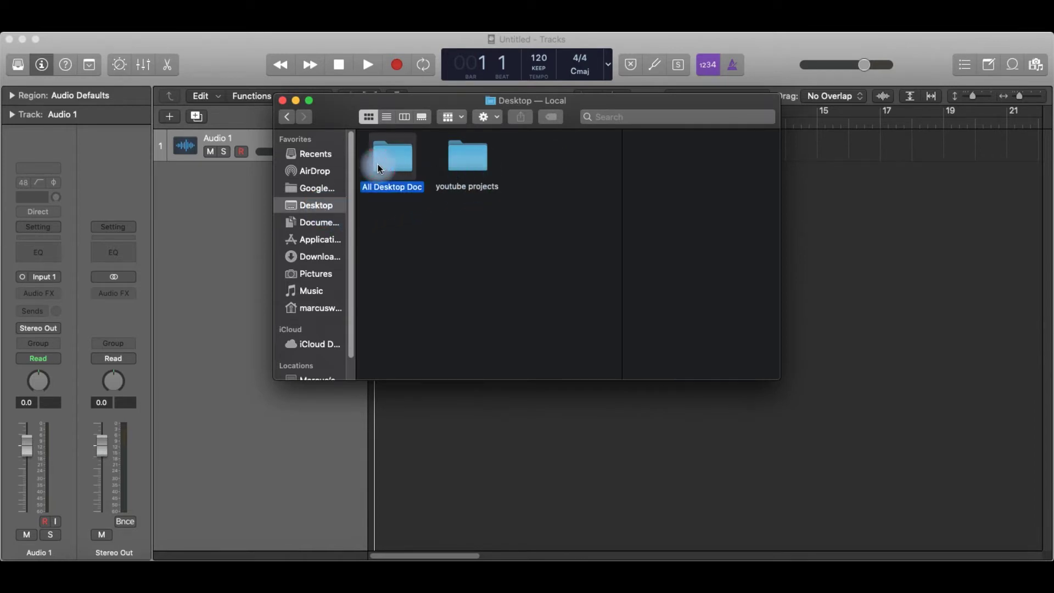
double_click(377, 164)
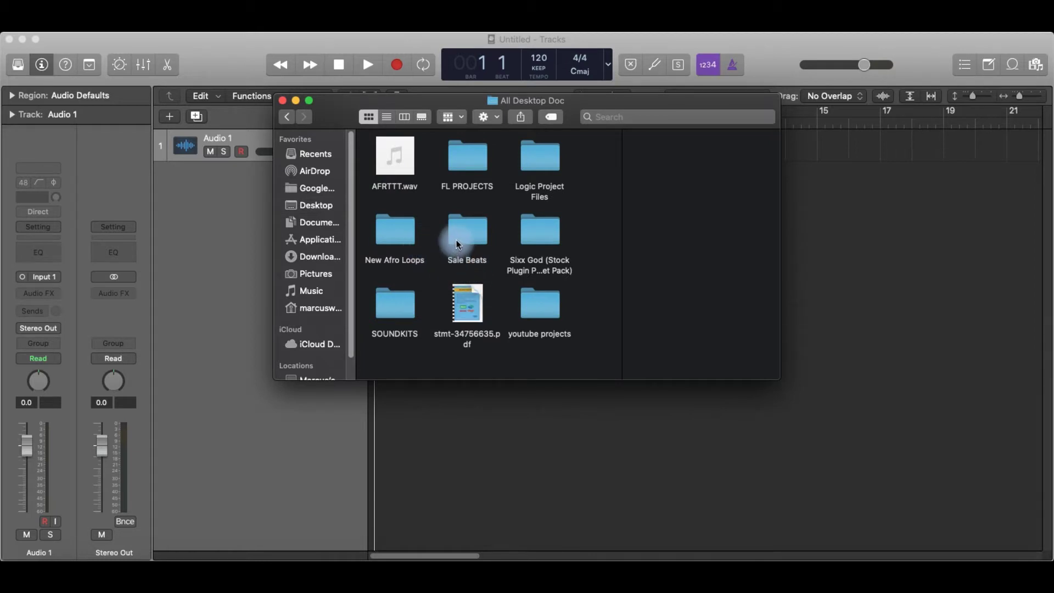
left_click(384, 233)
double_click(383, 238)
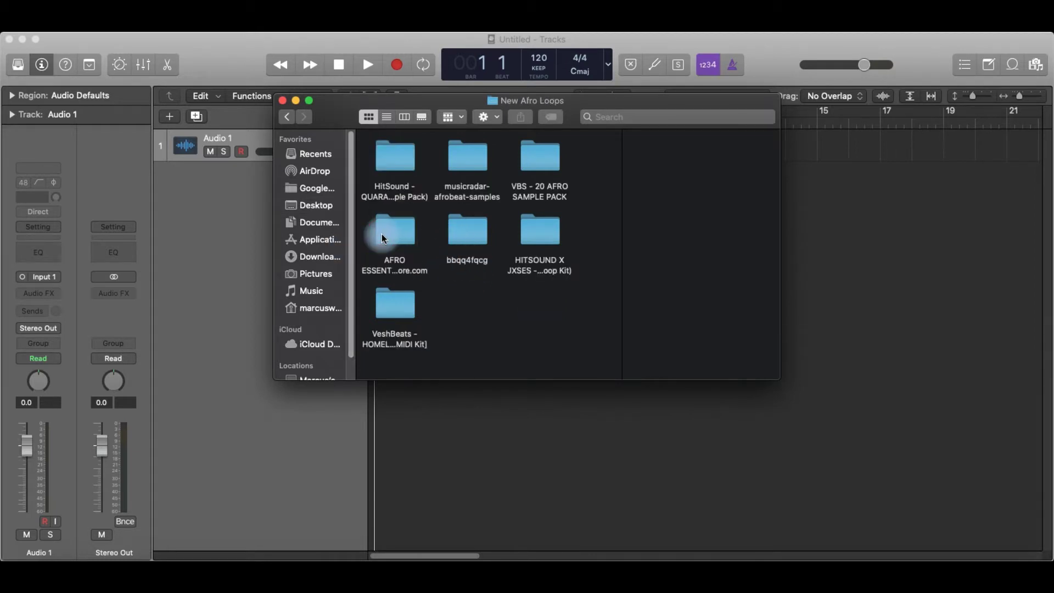
left_click_drag(568, 101, 859, 241)
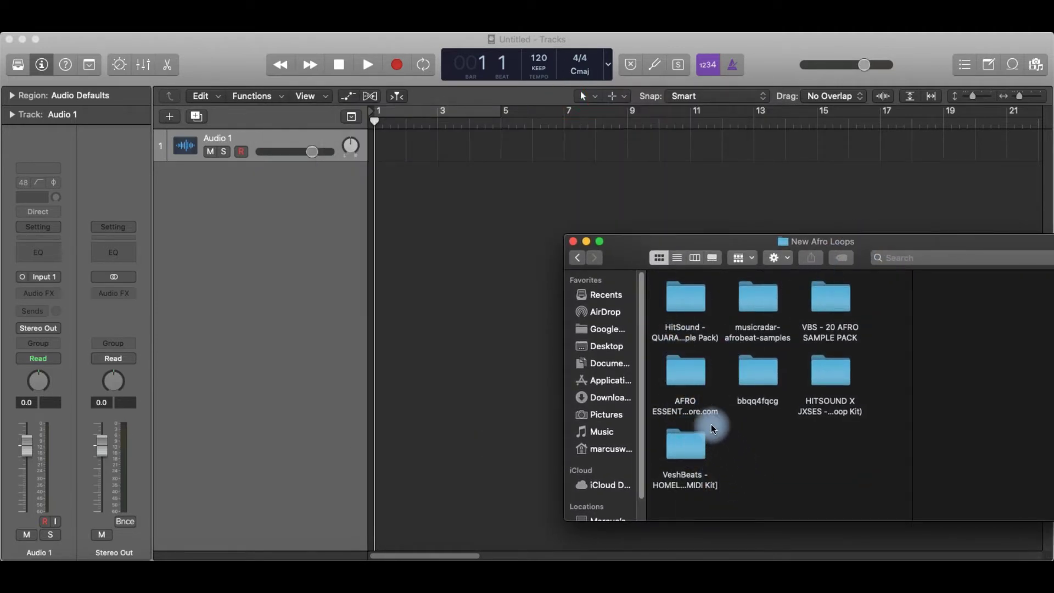
Step: Open the Charity - Drum Loops folder inside the AFRO ESSENTIALS (Charity Pack) folder
left_click(687, 373)
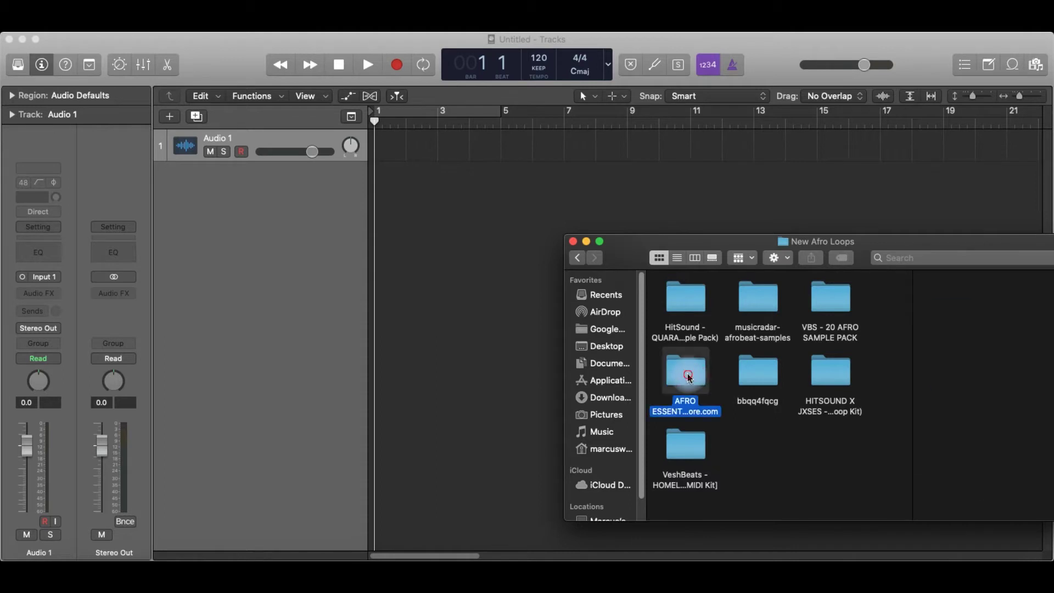
double_click(688, 373)
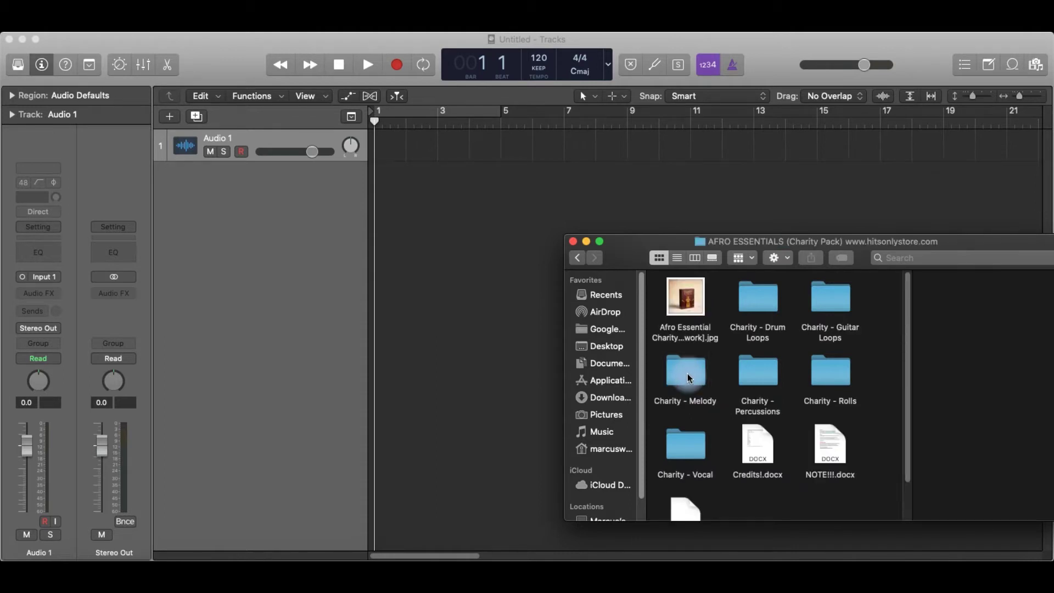
left_click(754, 297)
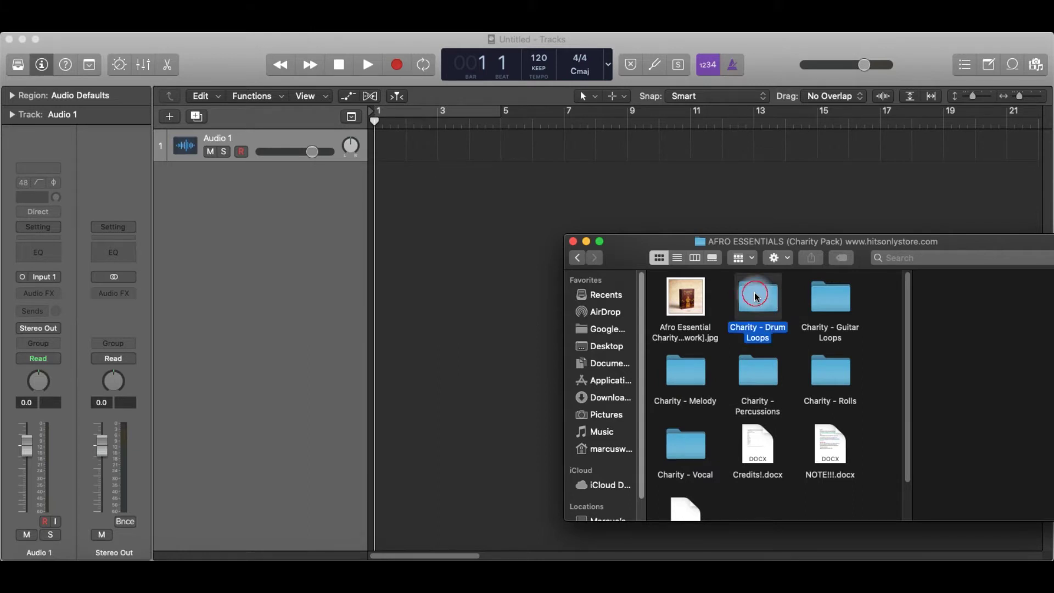
double_click(755, 296)
scroll(747, 314, "up", 10)
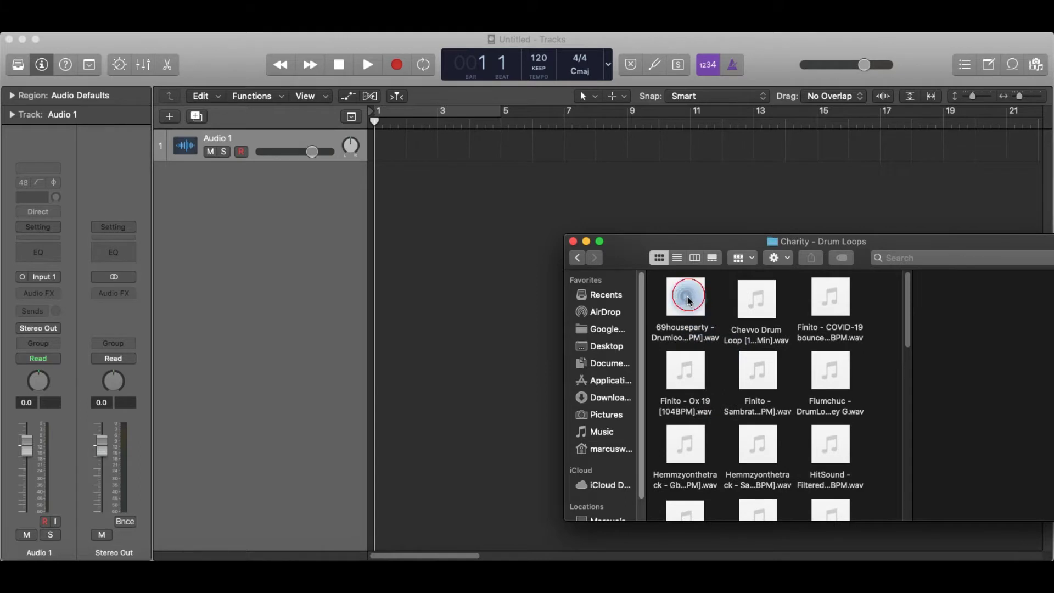
Step: Preview 69houseparty - Drumloop1[95BPM].wav in Quick Look and move the preview window away from the file list
left_click(700, 319)
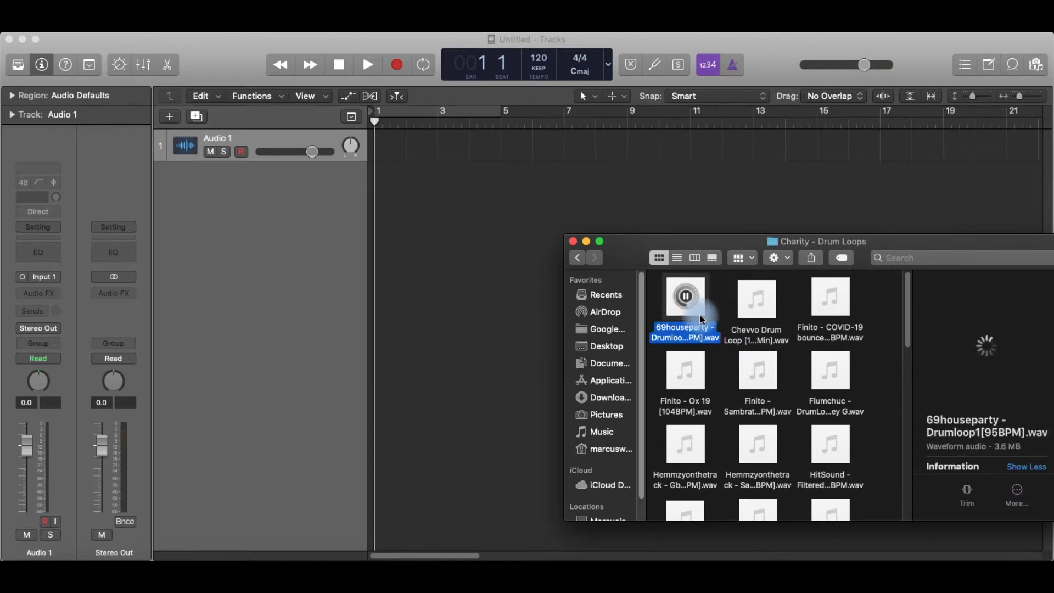
left_click(686, 309)
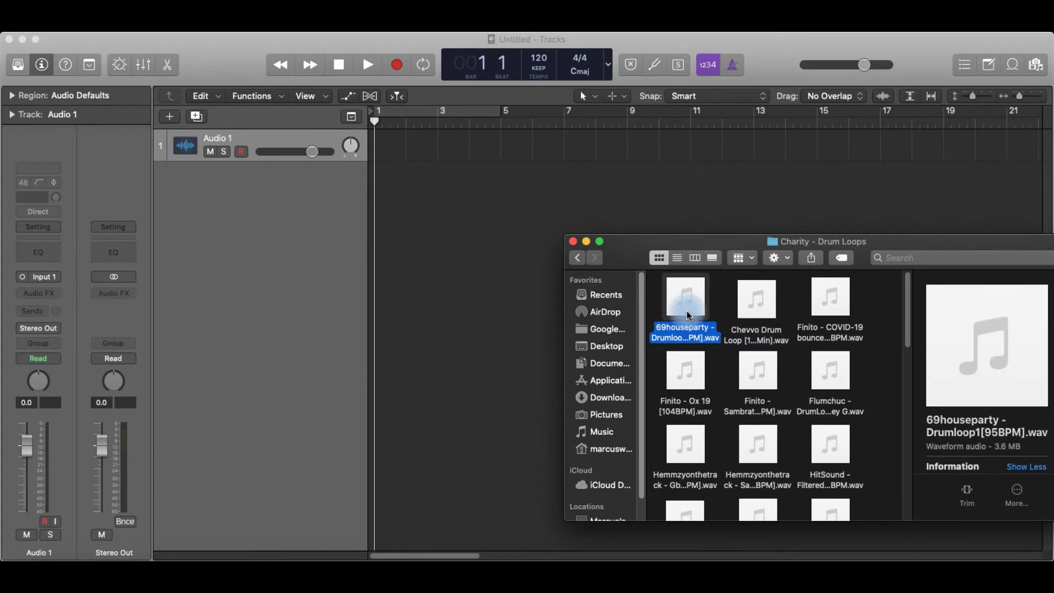
key("space")
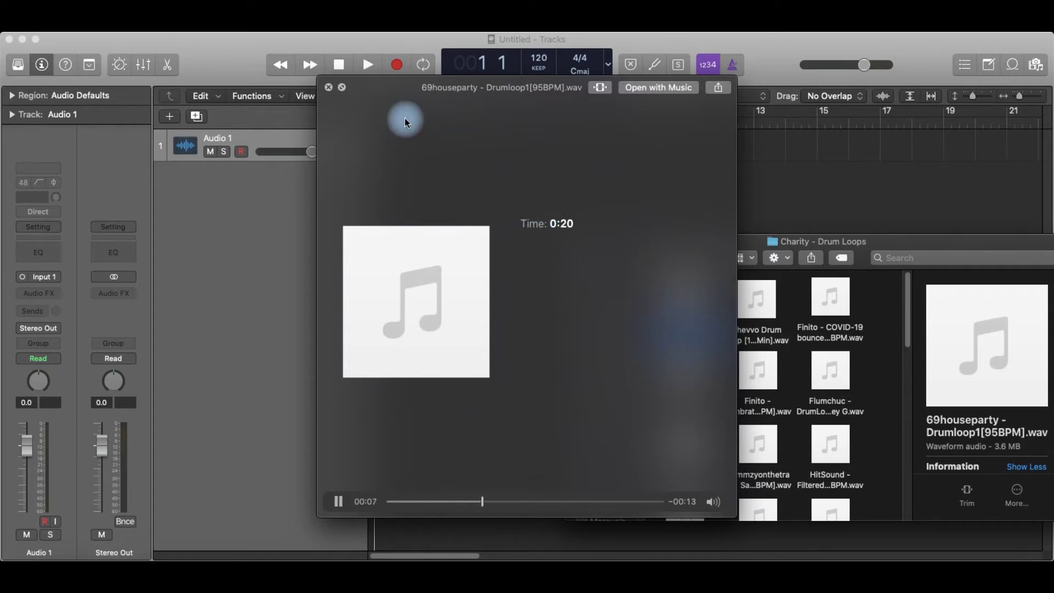
left_click_drag(548, 87, 282, 112)
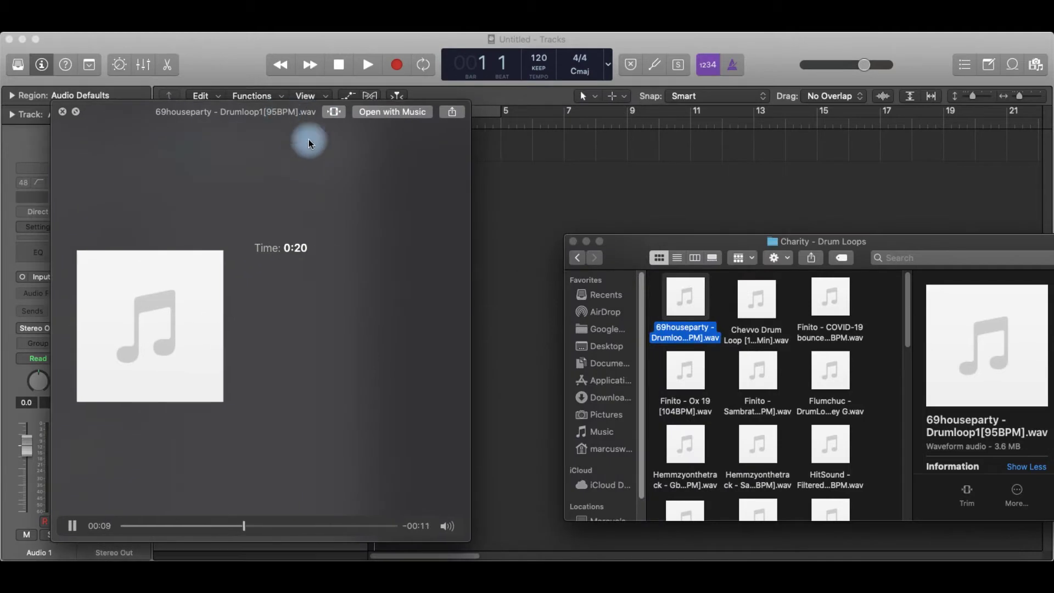
Step: Audition the Chevvo drum loop, the Finito COVID-19 bounce, Ox 19 and Sambratan loops, and the Flumchuc drum loop
left_click(765, 315)
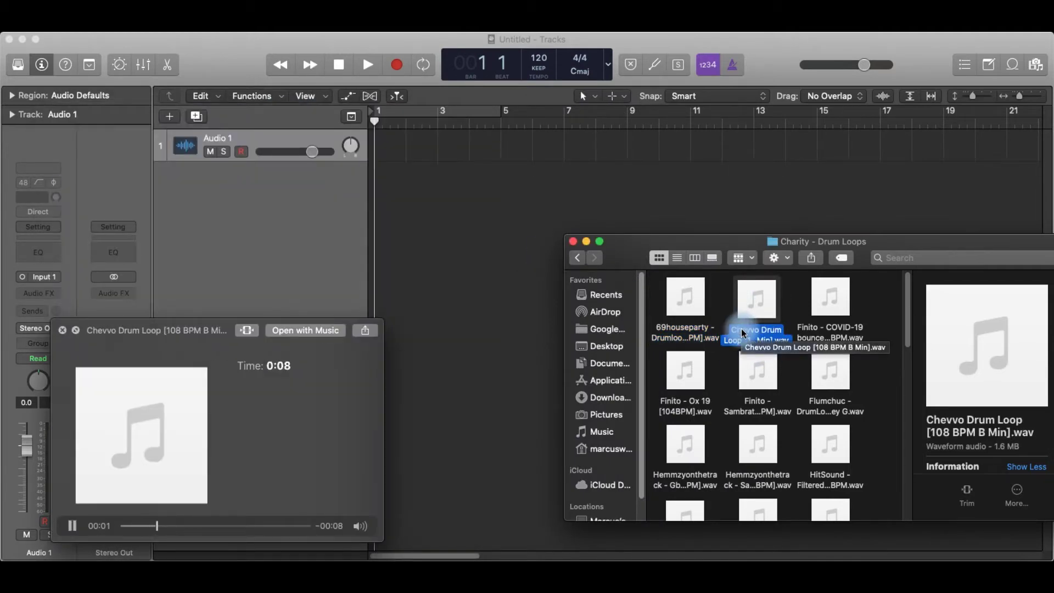
left_click(830, 315)
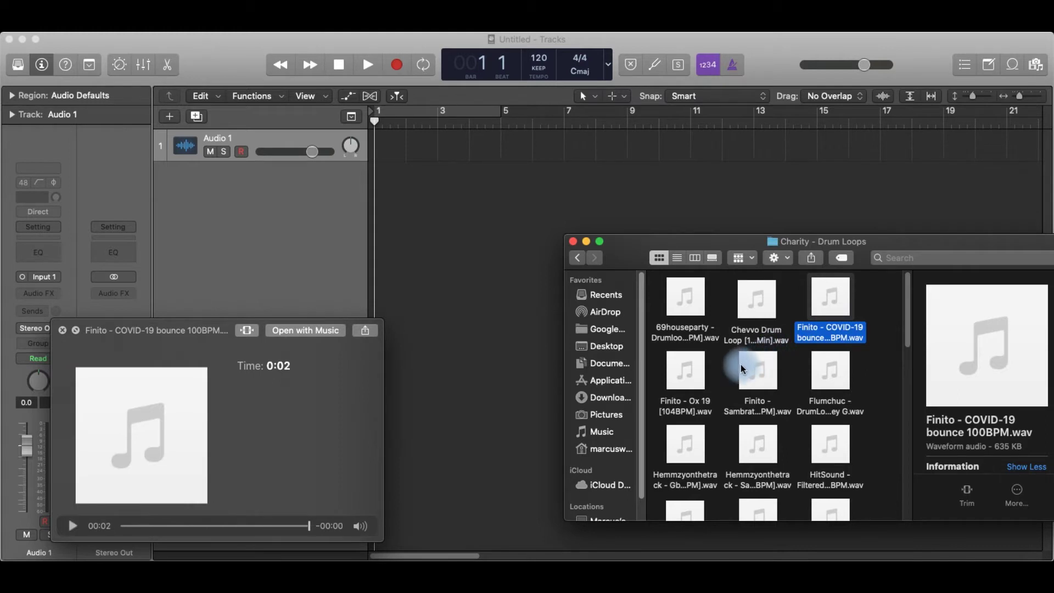
left_click(683, 382)
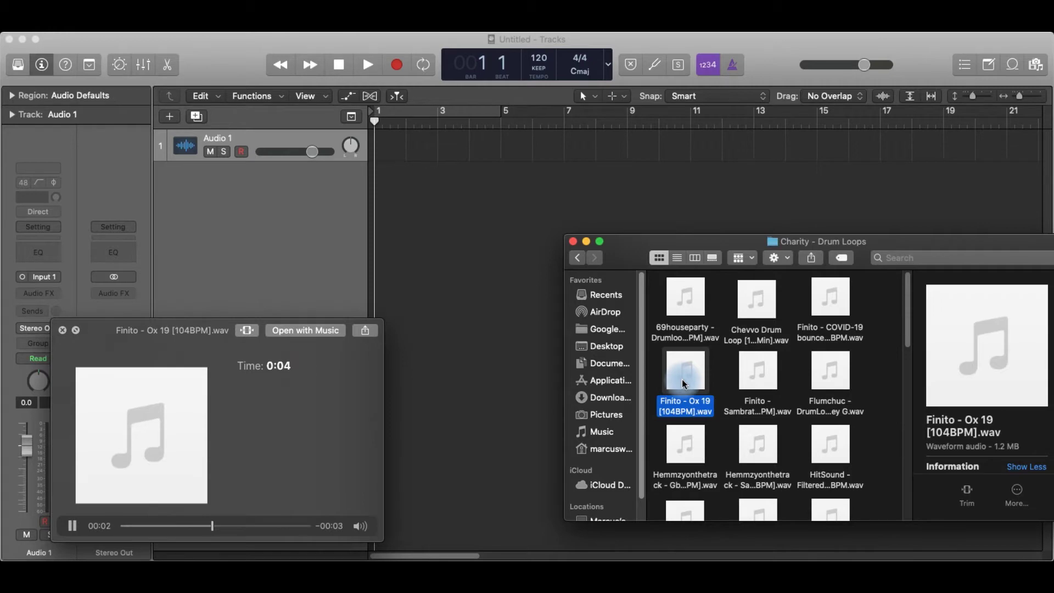
left_click(758, 384)
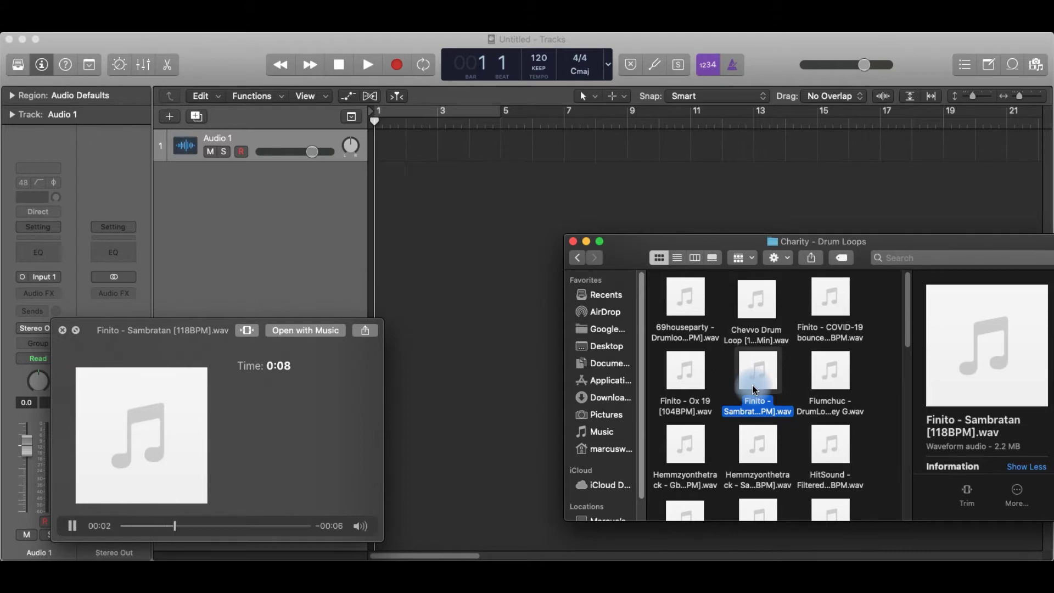
left_click(832, 377)
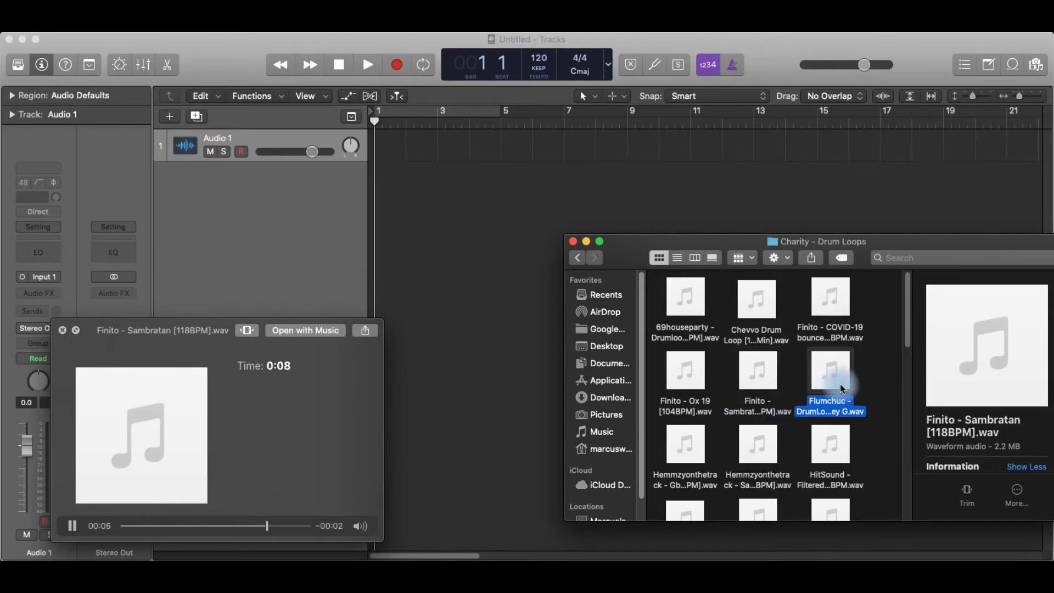
Step: Audition the Hemmzyonthetrack Gbana and Samba loops and the HitSound Filtered and Naira loops
scroll(885, 391, "down", 2)
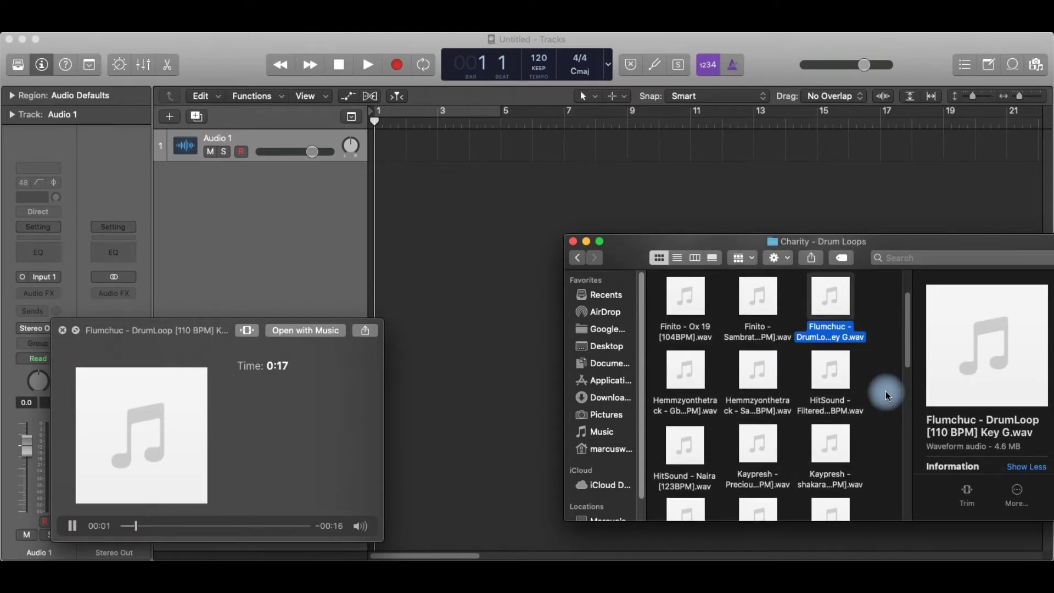
left_click(692, 380)
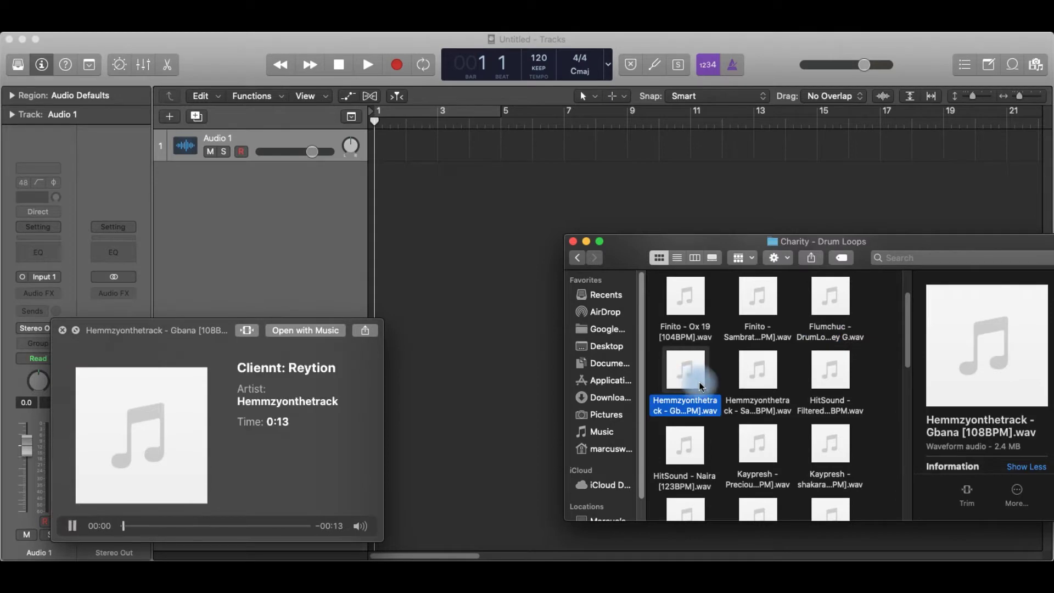
left_click(758, 379)
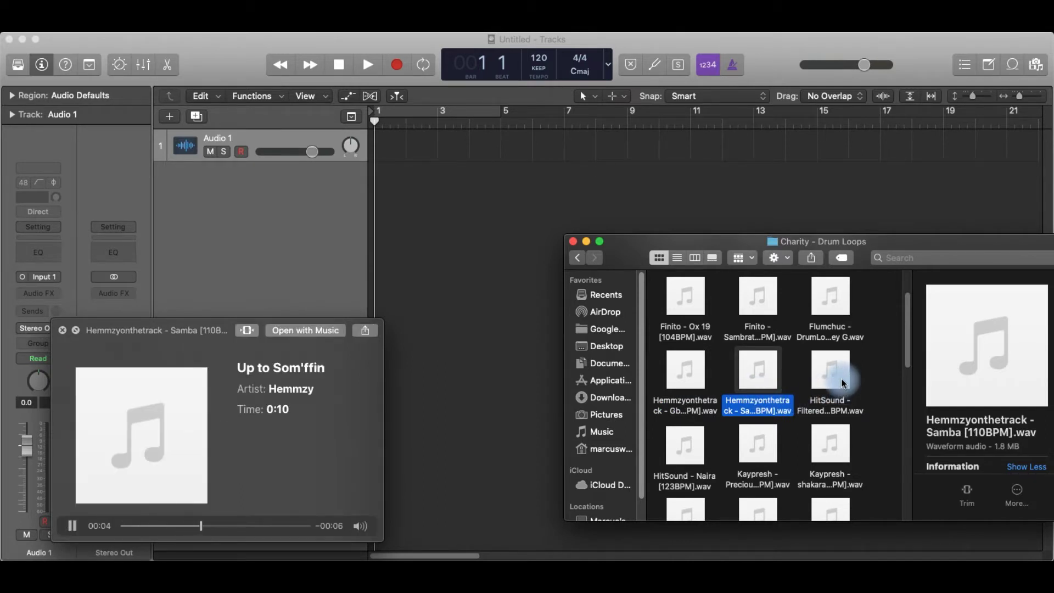
left_click(843, 380)
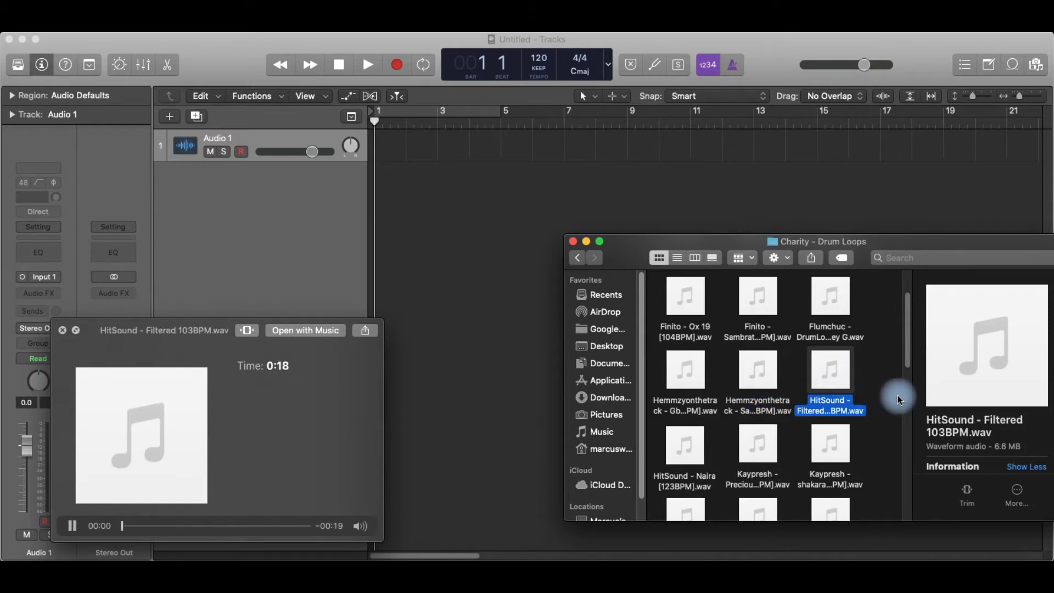
scroll(896, 397, "down", 2)
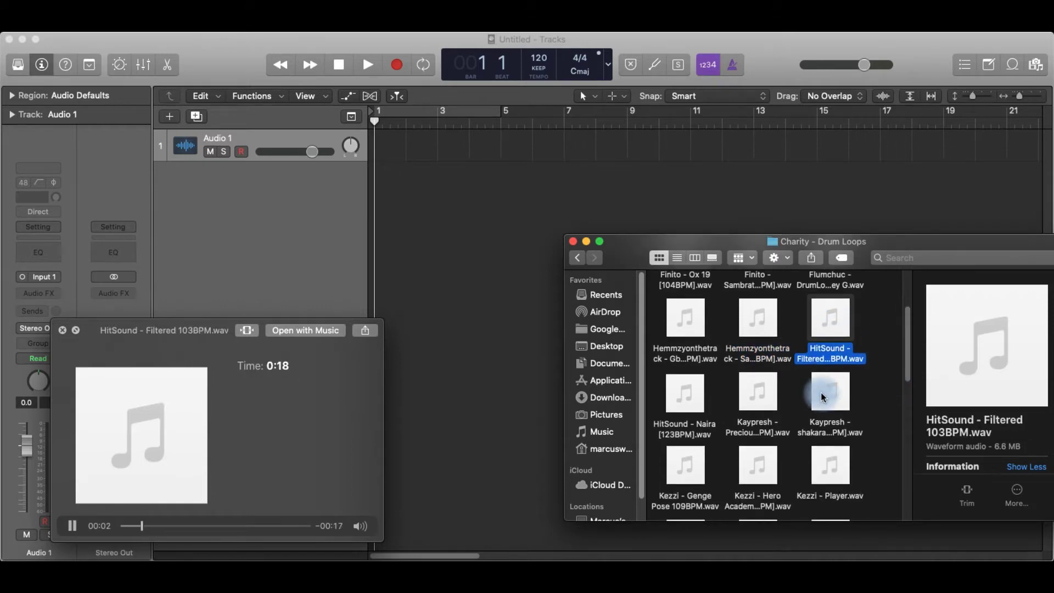
left_click(684, 407)
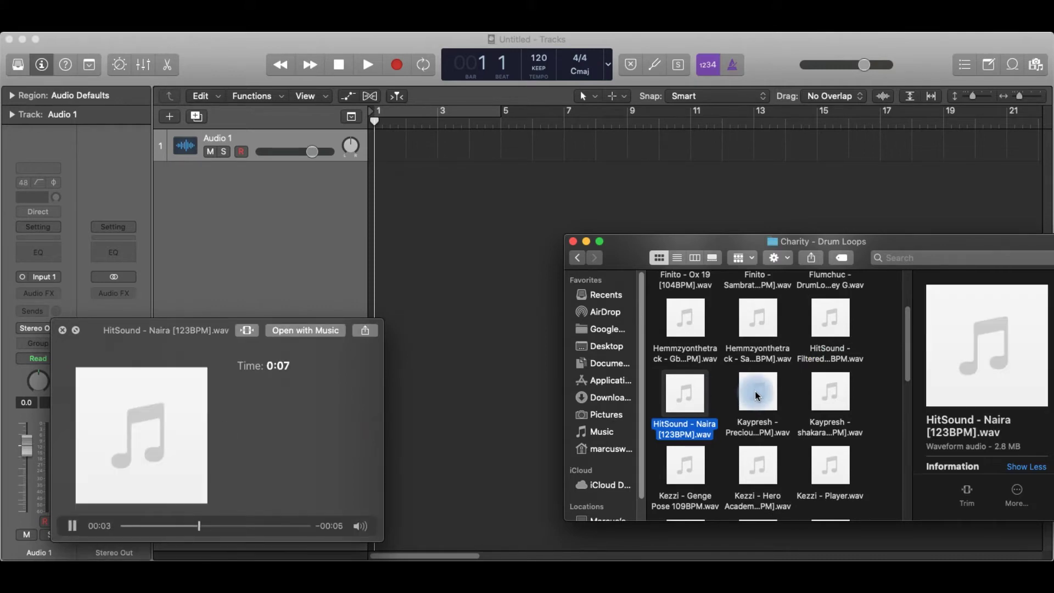
Step: Audition the two Kaypresh drum loops and the Kezzi Player, Hero Academ and Genge Pose loops
left_click(756, 391)
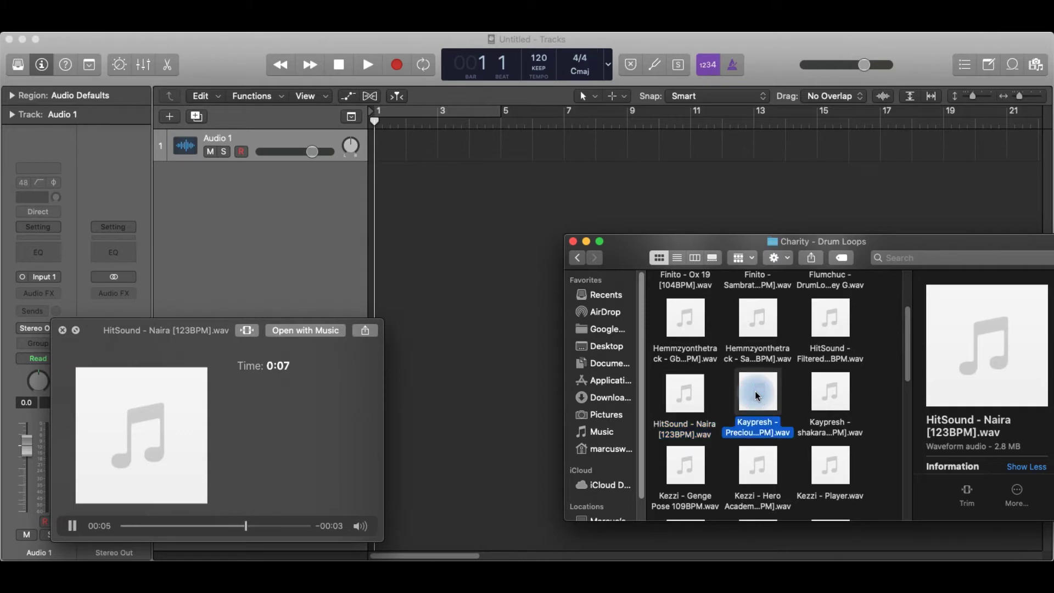
left_click(822, 388)
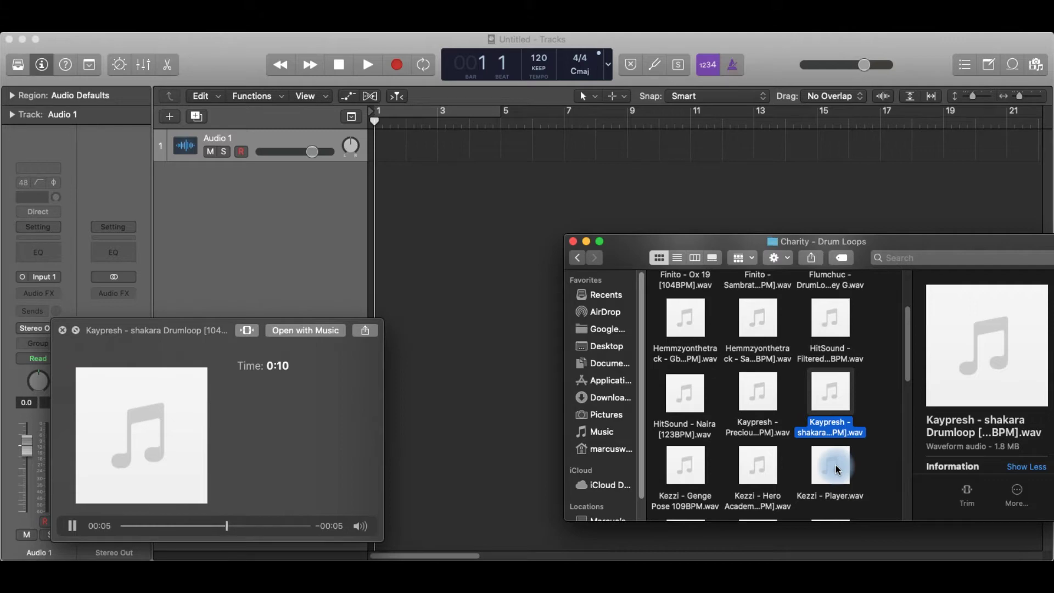
left_click(836, 464)
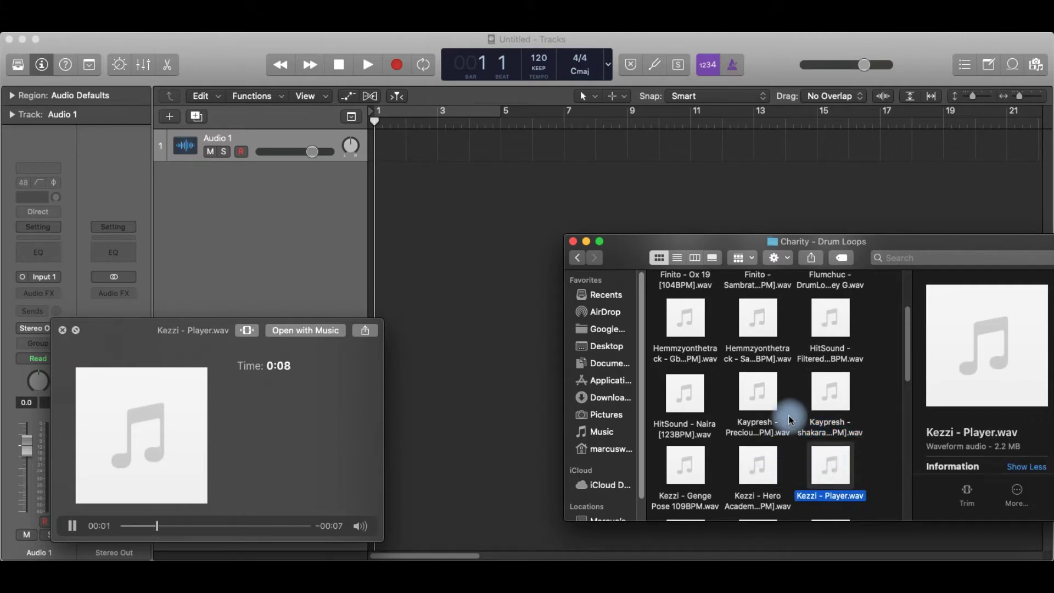
scroll(790, 410, "down", 2)
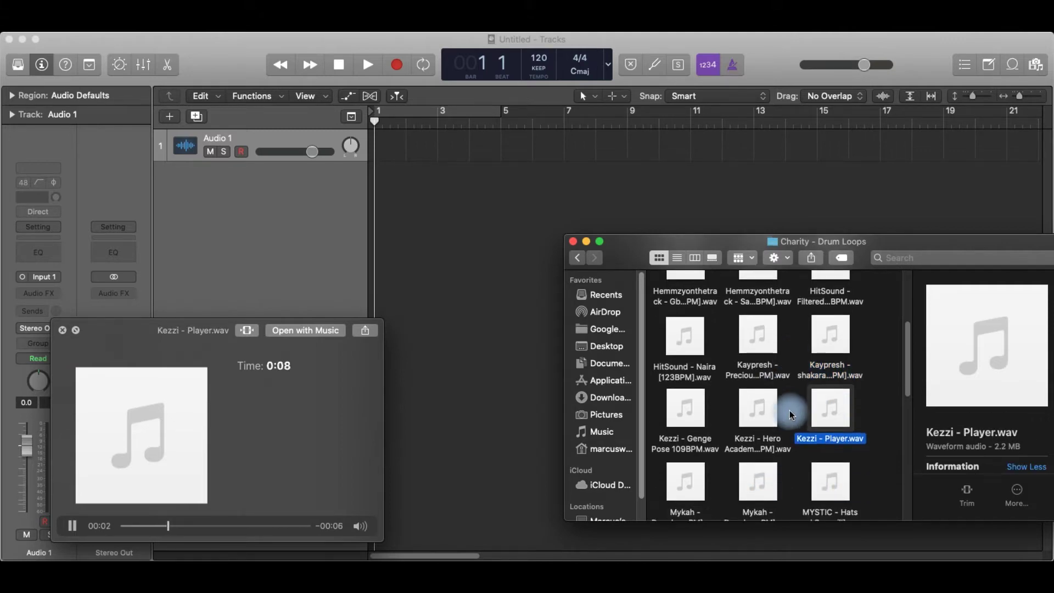
left_click(759, 411)
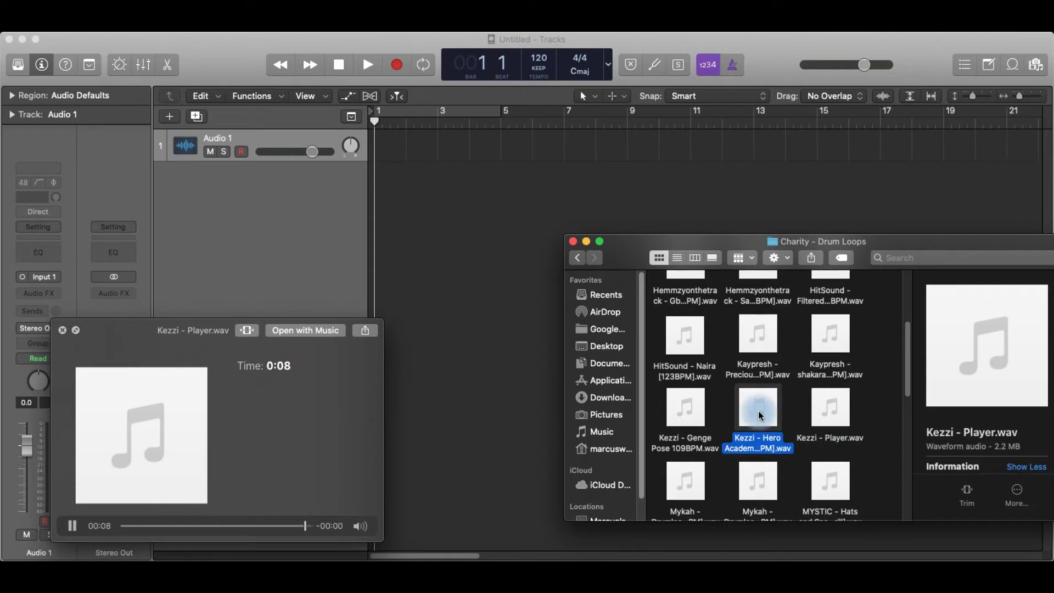
left_click(686, 406)
Step: Audition Mykah Drumloop 1 and 2, the MYSTIC hats and snare loop, the Paddy drum loop and ONCLE - Osho Free
scroll(692, 406, "down", 2)
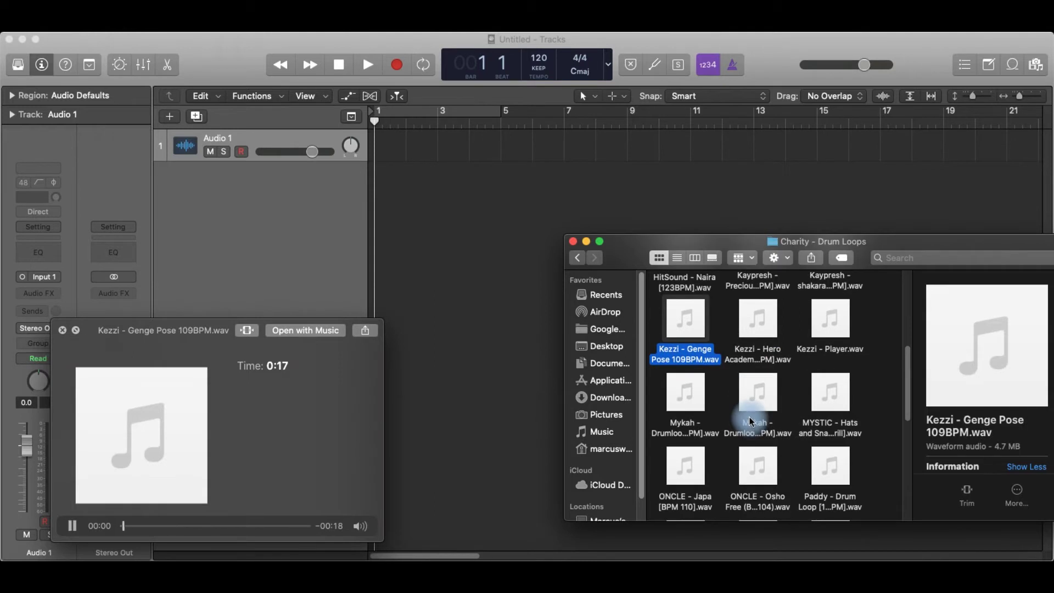
left_click(697, 400)
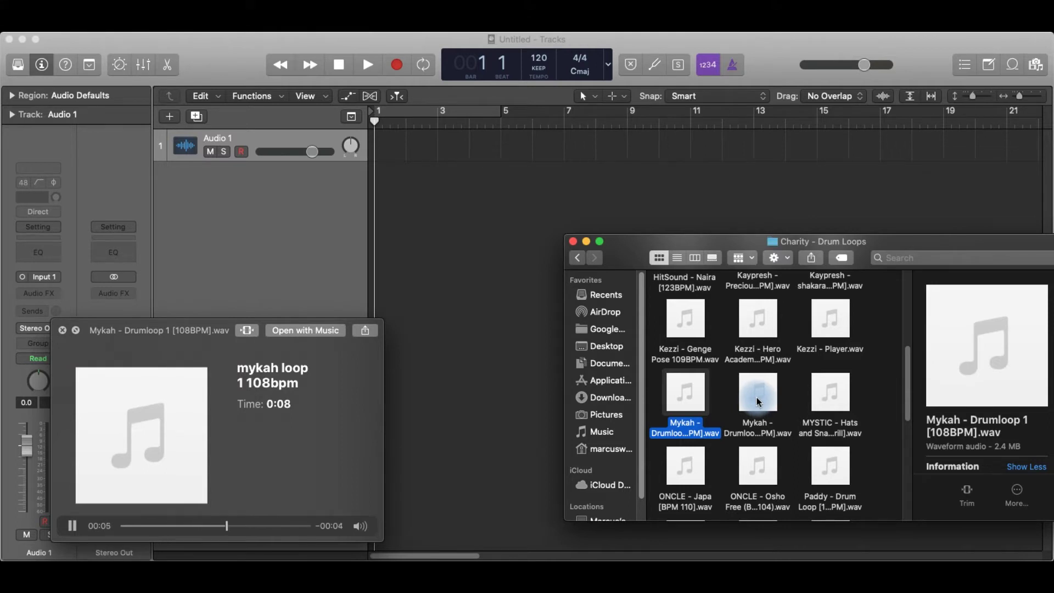
left_click(758, 400)
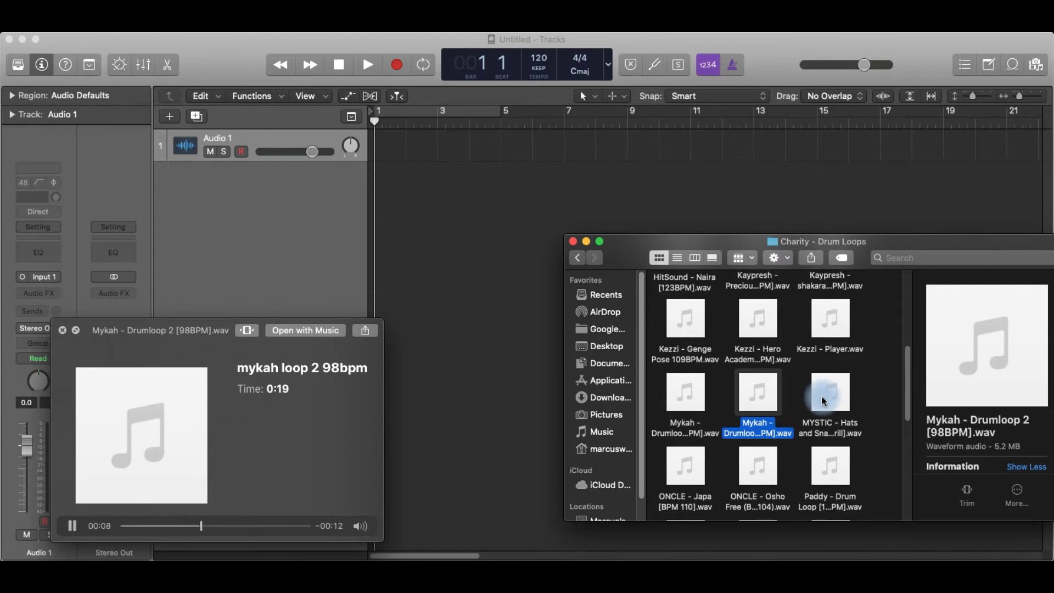
left_click(824, 399)
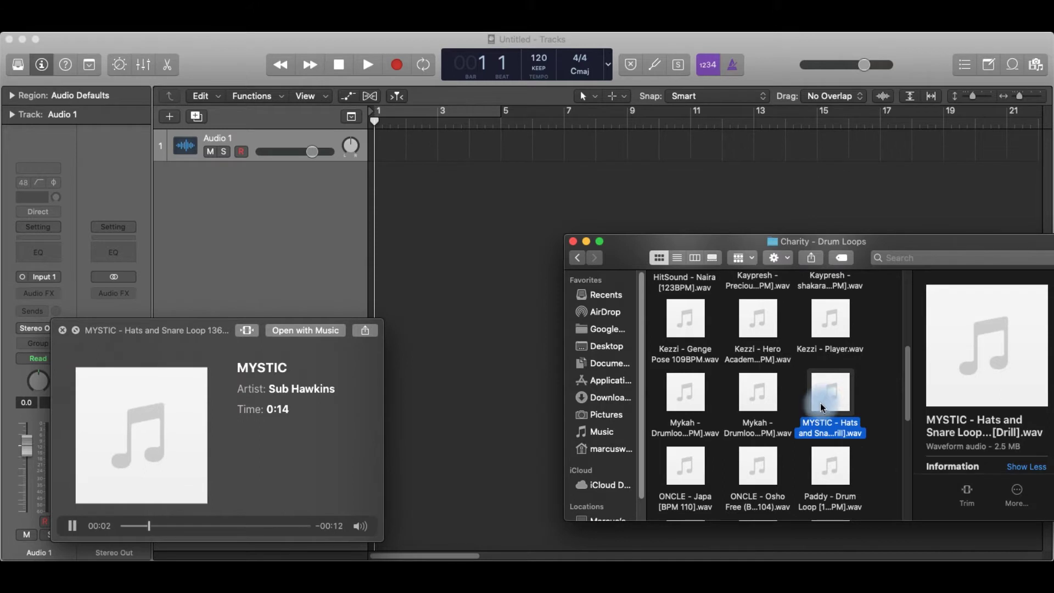
left_click(829, 472)
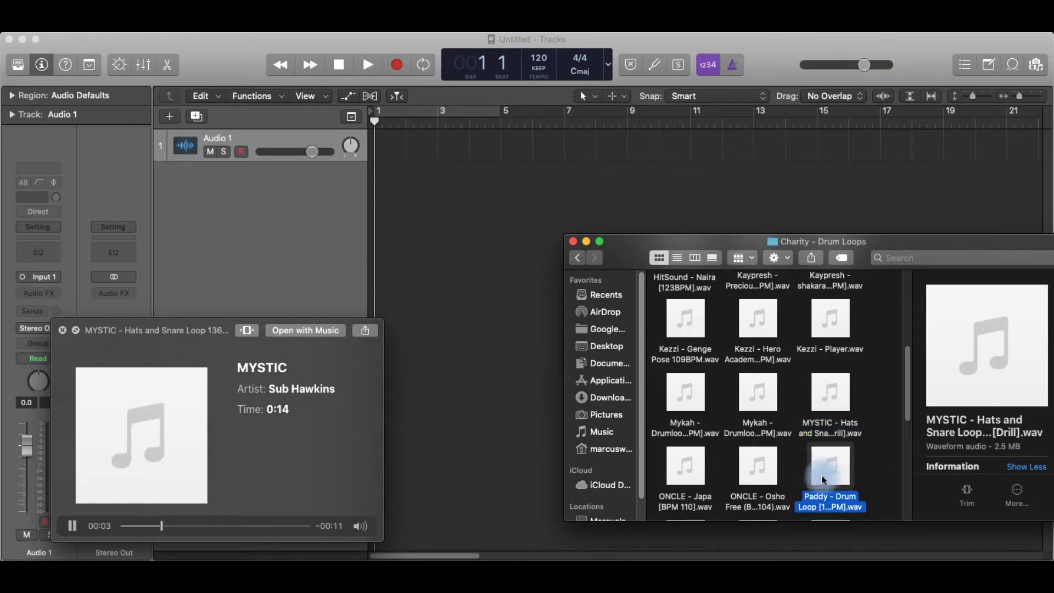
left_click(755, 468)
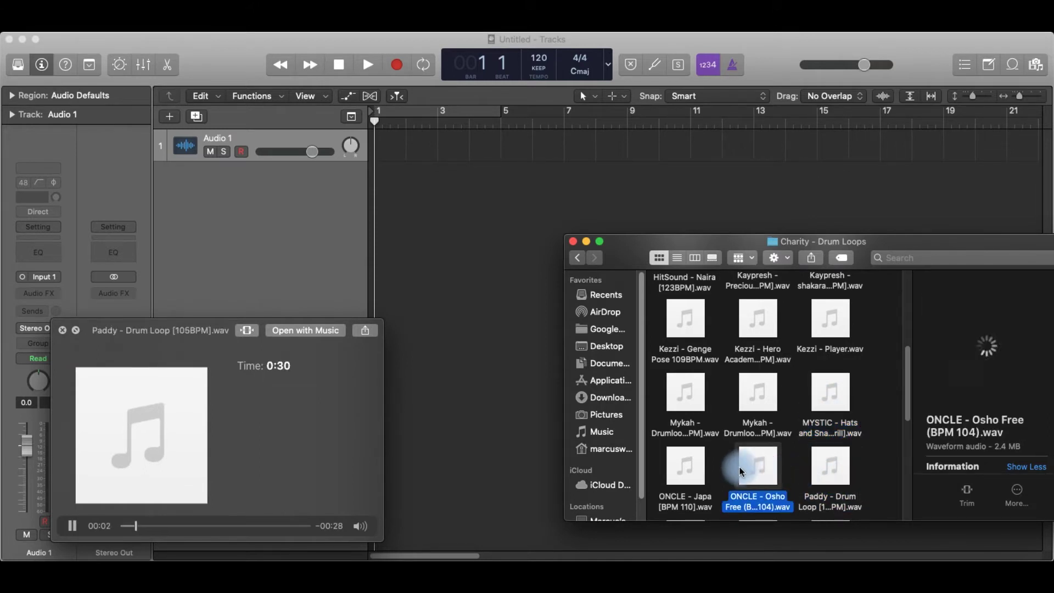
Step: Audition ONCLE - Japa, ONCLE - Osho Free and the Raxx - Ogogoro drum loop
left_click(691, 469)
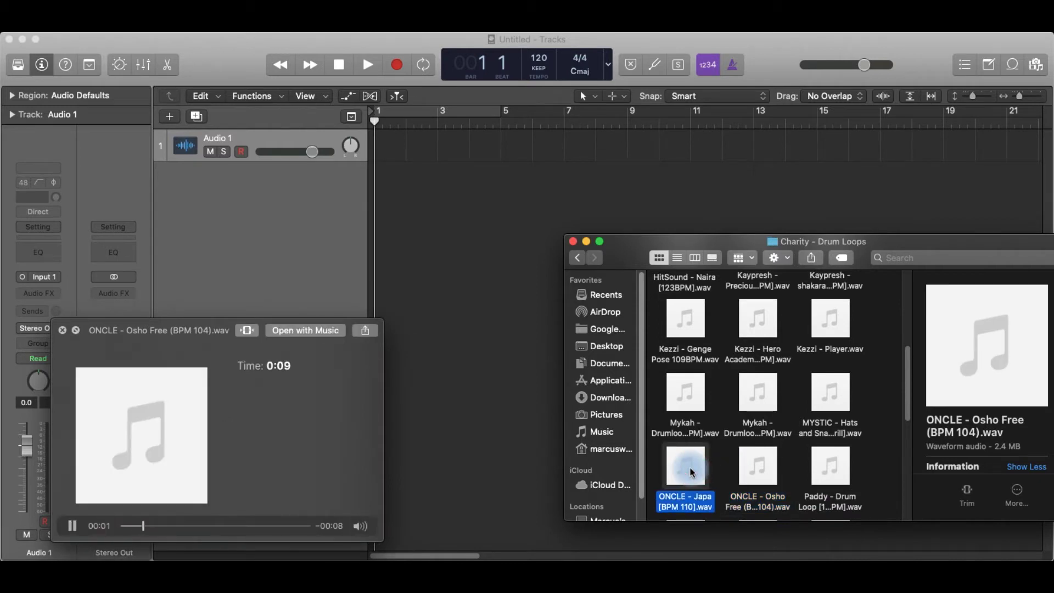
left_click(763, 463)
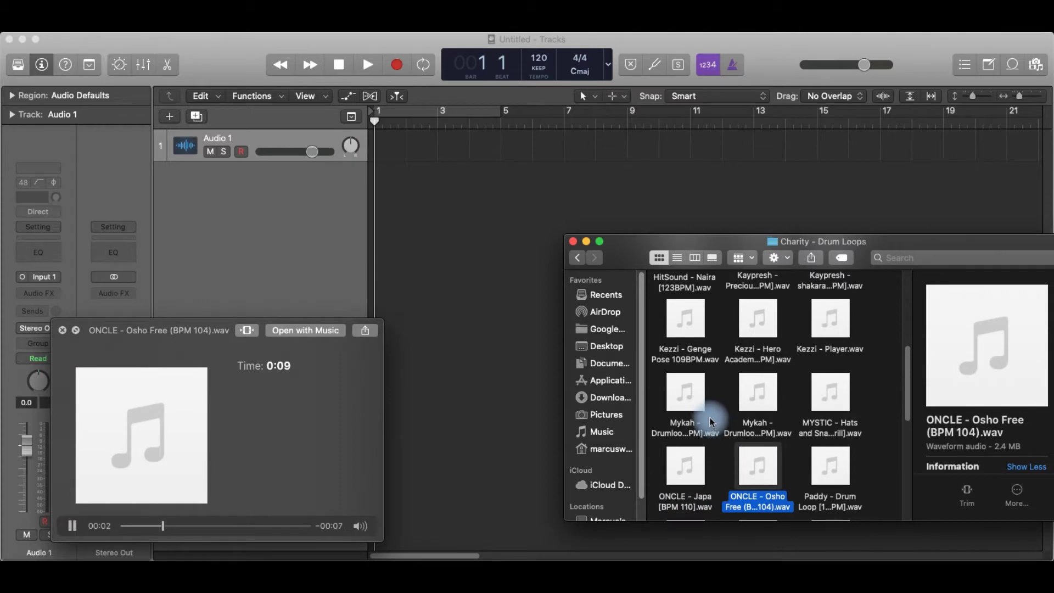
scroll(710, 417, "down", 2)
scroll(740, 433, "down", 1)
scroll(808, 456, "down", 2)
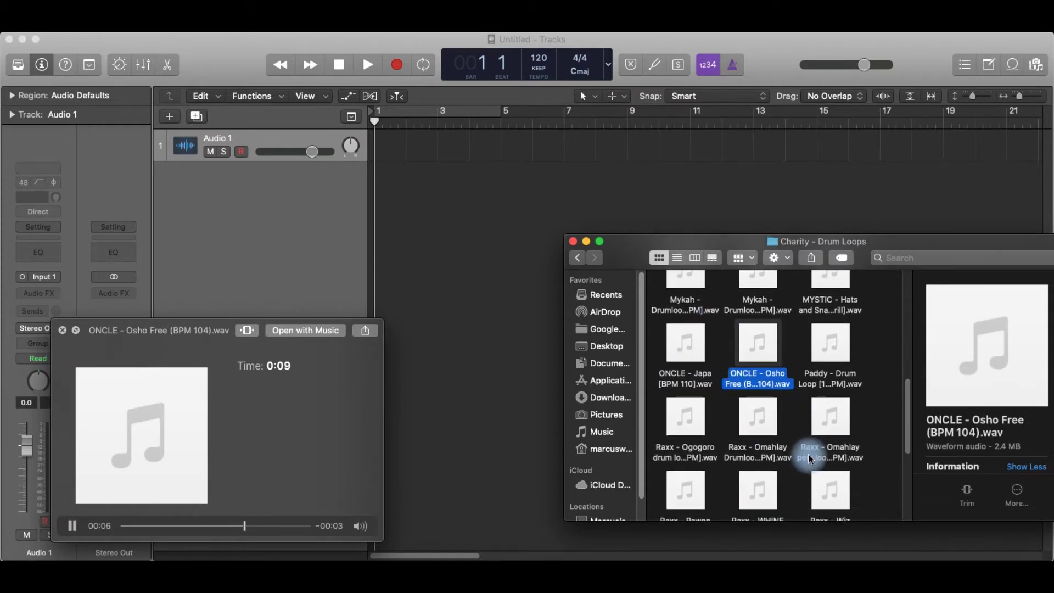
left_click(685, 418)
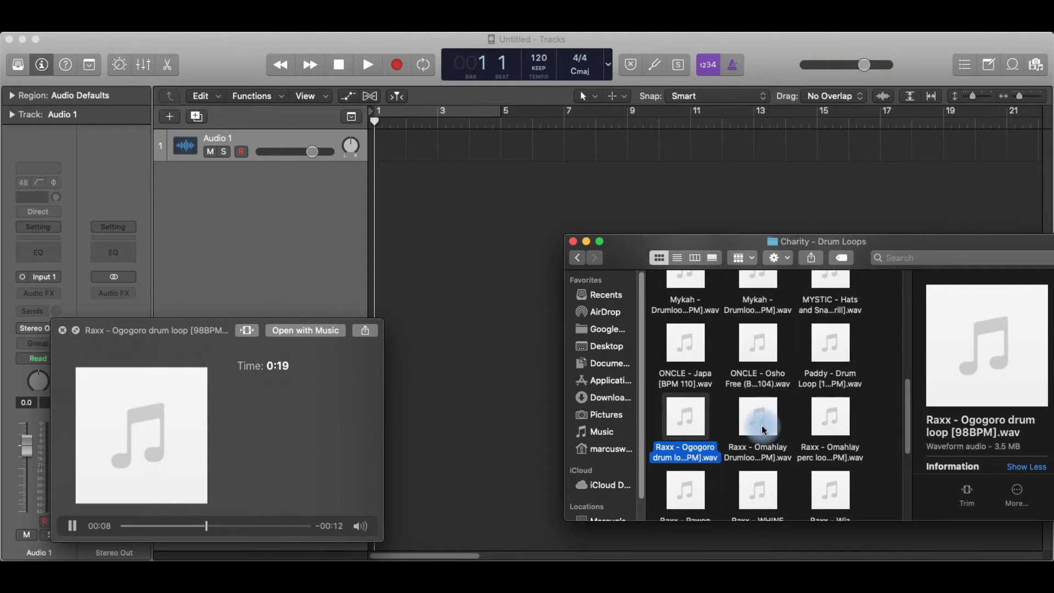
Step: Add the Raxx - Ogogoro drum loop to the project on a new track starting at bar 1
left_click_drag(696, 413, 464, 273)
left_click_drag(433, 210, 482, 207)
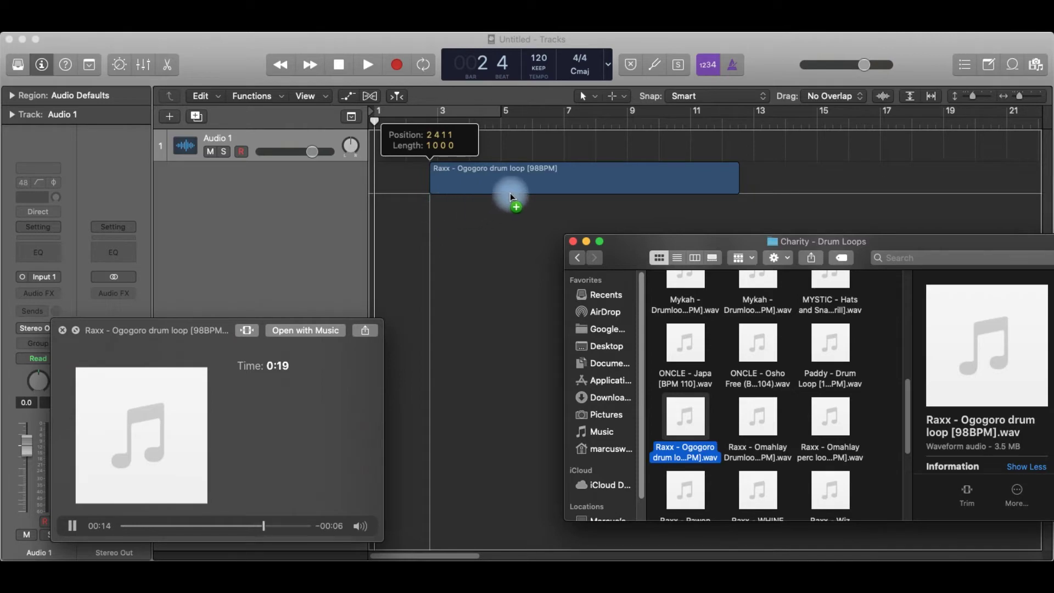
left_click_drag(548, 186, 454, 177)
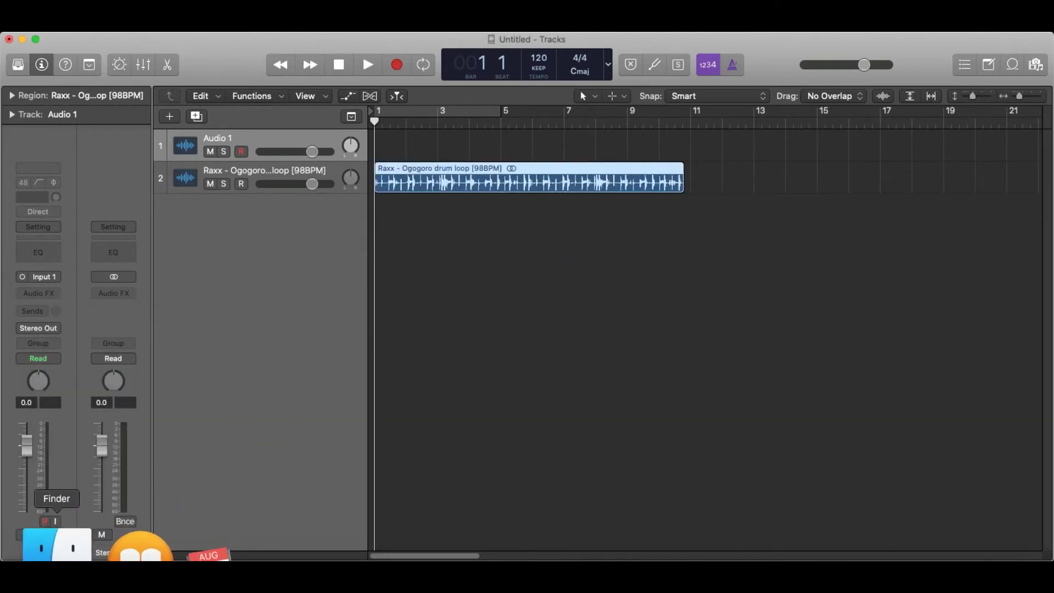
Step: Switch to Finder and audition the Paddy drum loop, ONCLE - Osho Free, ONCLE - Japa and Mykah - Drumloop 2
left_click(57, 545)
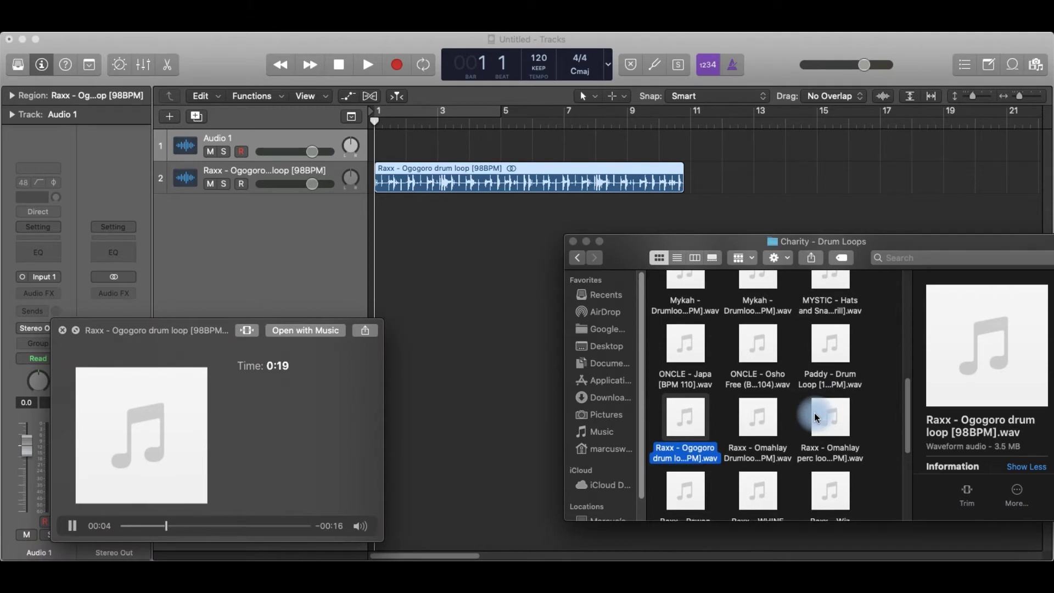
left_click(824, 357)
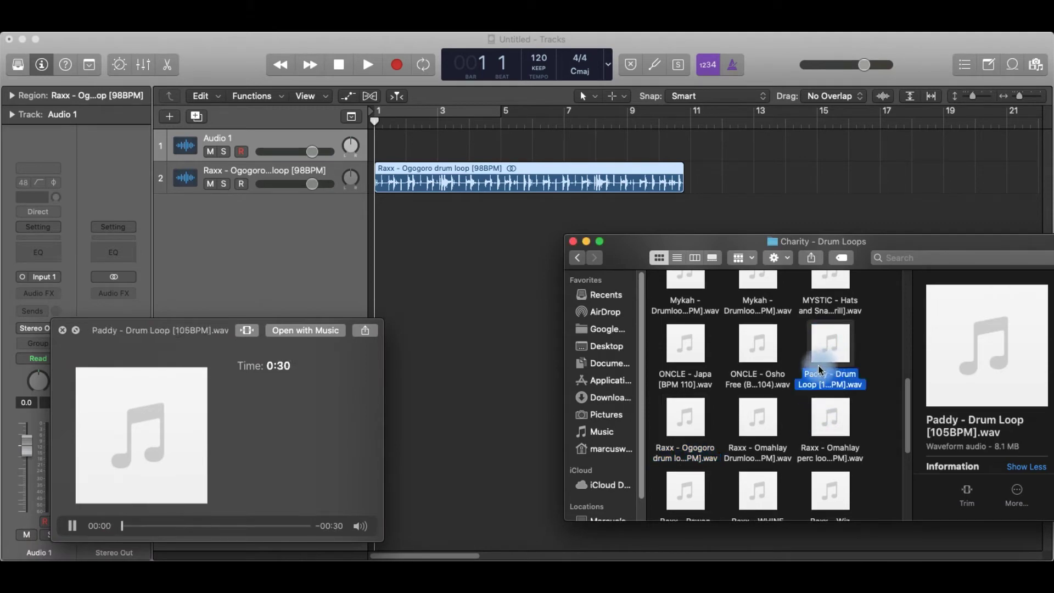
left_click(753, 343)
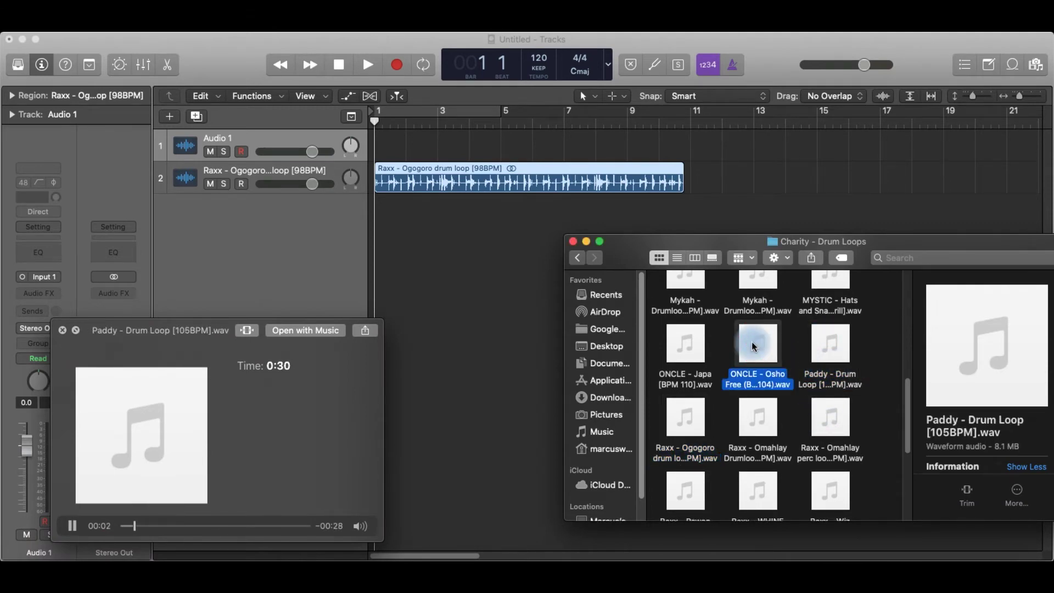
left_click(691, 345)
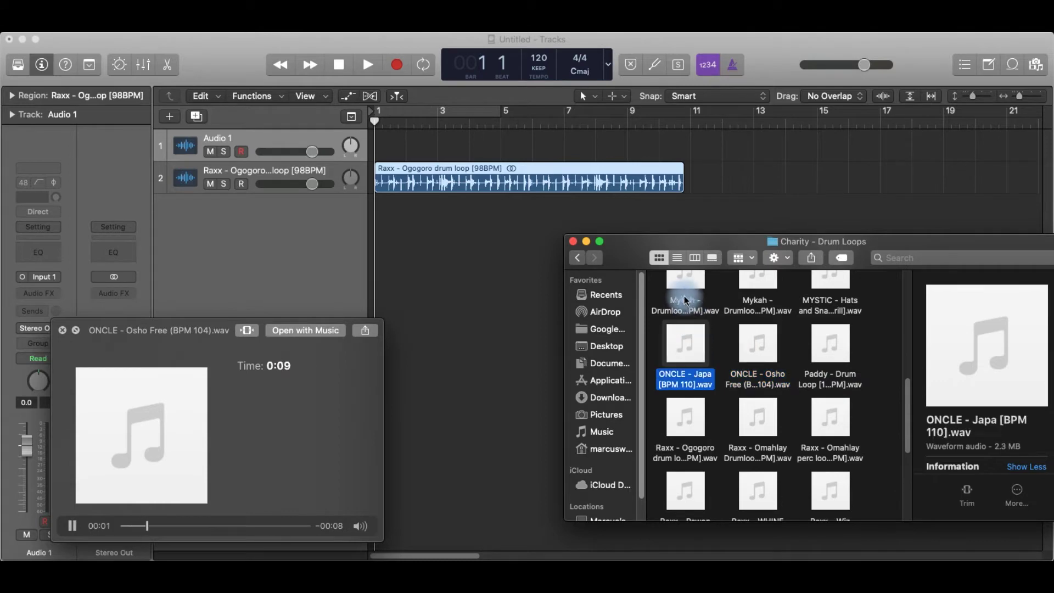
left_click(760, 291)
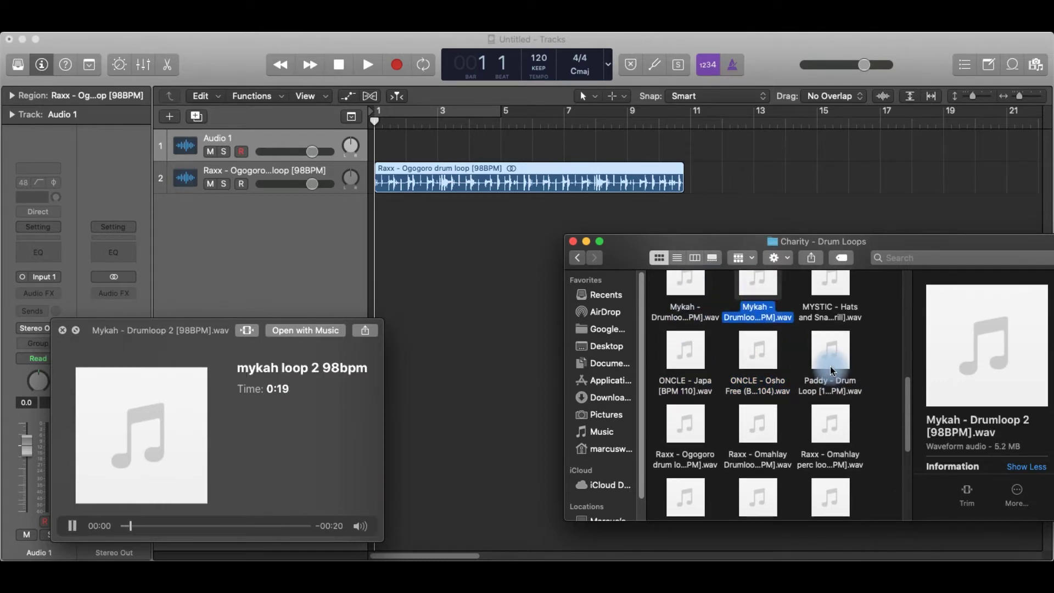
Step: Add Mykah - Drumloop 2 to the project on its own new track starting at bar 1
left_click_drag(748, 289, 467, 256)
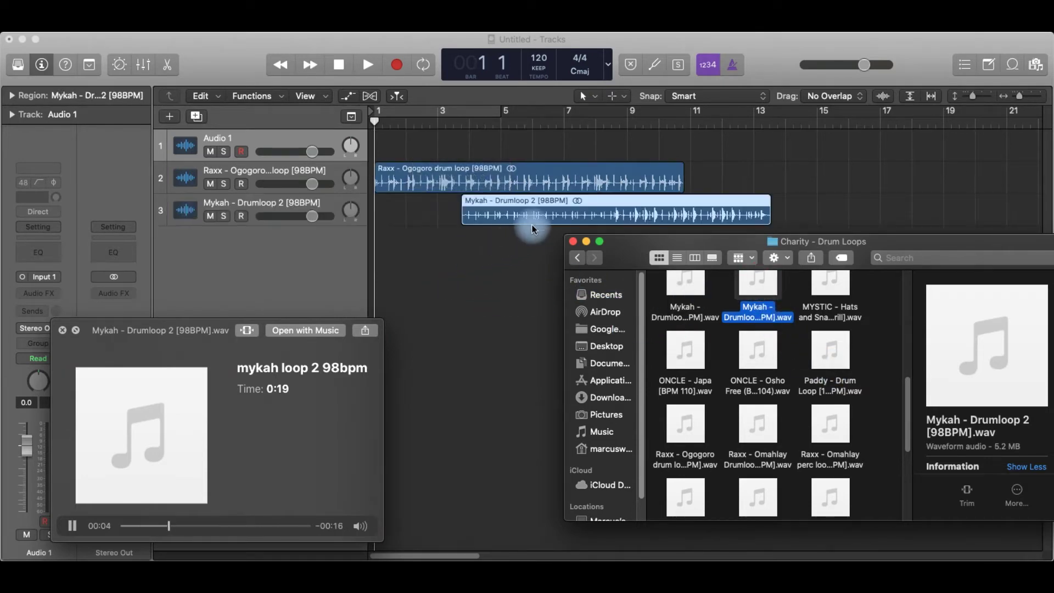
left_click_drag(538, 220, 419, 238)
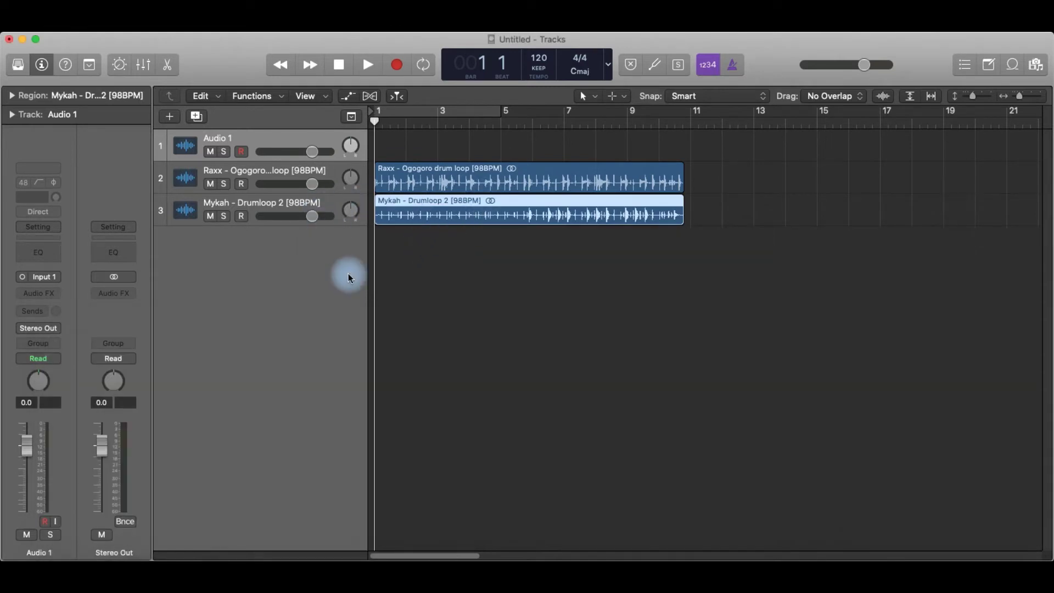
Step: Set the project tempo to 98 and move the Raxx - Ogogoro region to start at bar 9, right after the Mykah loop
left_click_drag(467, 177, 785, 170)
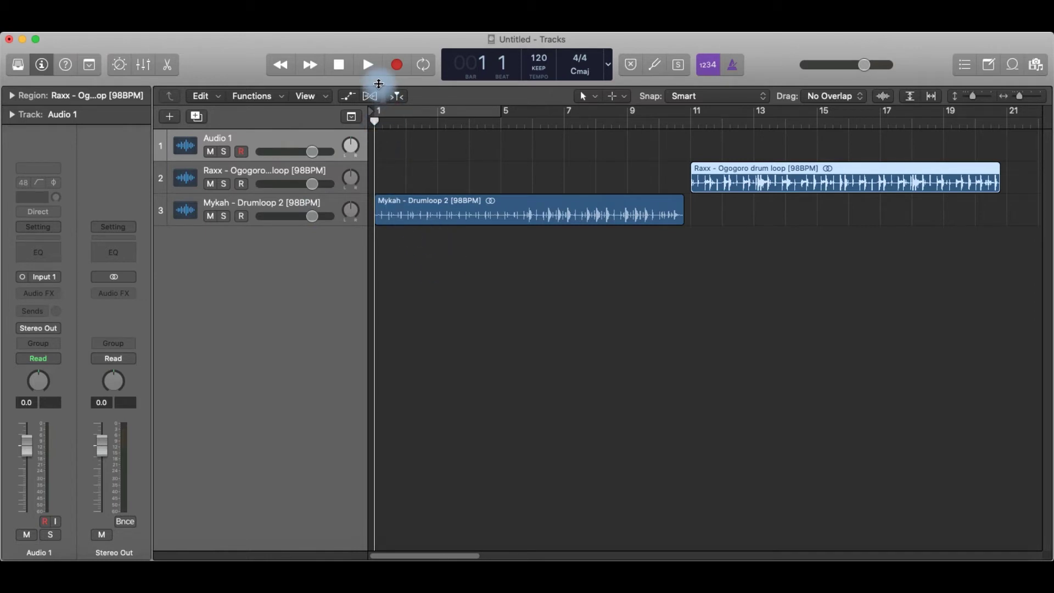
left_click_drag(538, 60, 537, 114)
left_click_drag(743, 181, 680, 182)
Step: Set the cycle range from bar 1 to bar 17 and start playback
left_click_drag(380, 112, 880, 135)
left_click(368, 65)
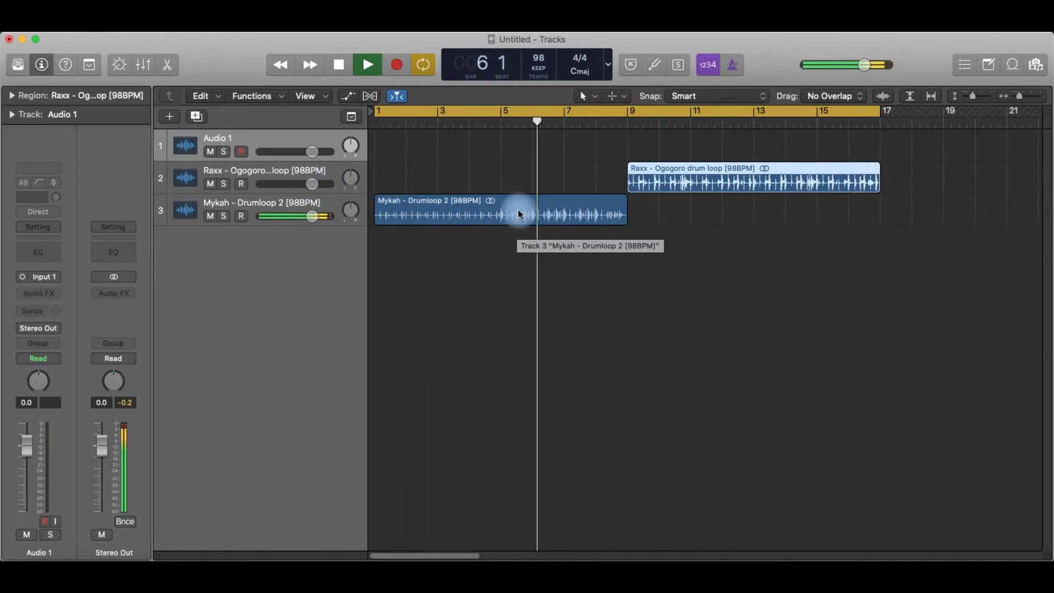
Step: Copy the Mykah - Drumloop 2 region to bar 9 on the same track, beneath the Raxx region
left_click(654, 253)
mouse_move(486, 216)
left_mouse_down()
mouse_move(738, 225)
mouse_move(481, 219)
left_mouse_up()
left_click_drag(502, 215, 757, 215)
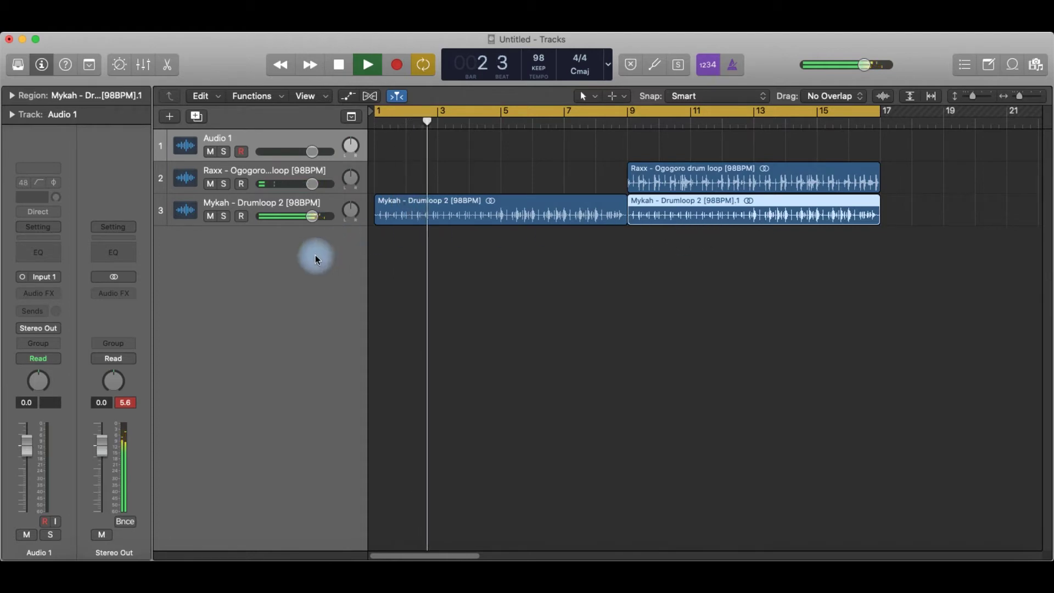
Step: Switch to Finder and open the Charity - Guitar Loops folder
left_click(82, 541)
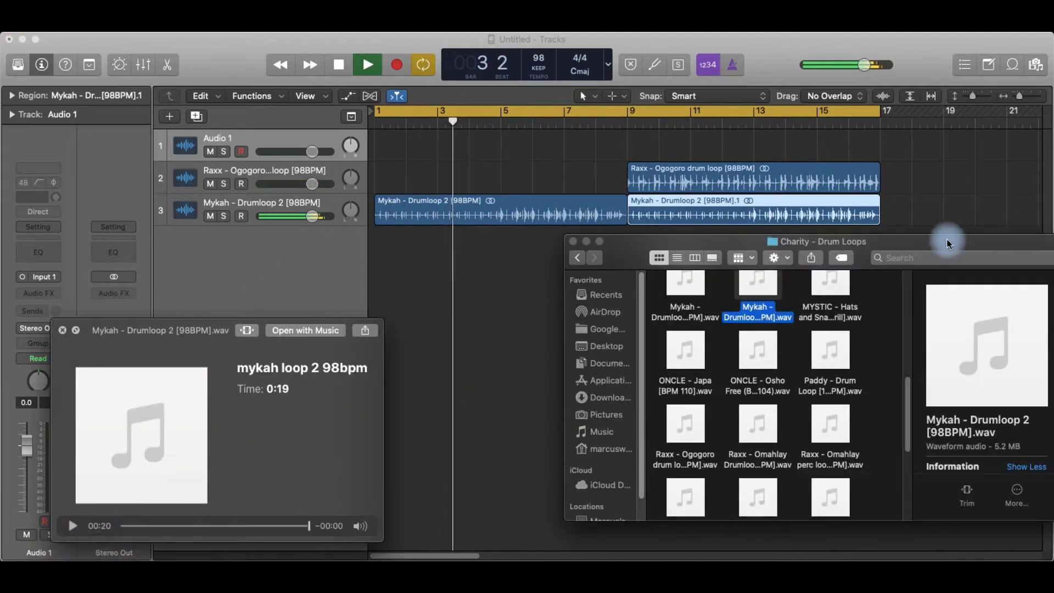
scroll(811, 341, "up", 5)
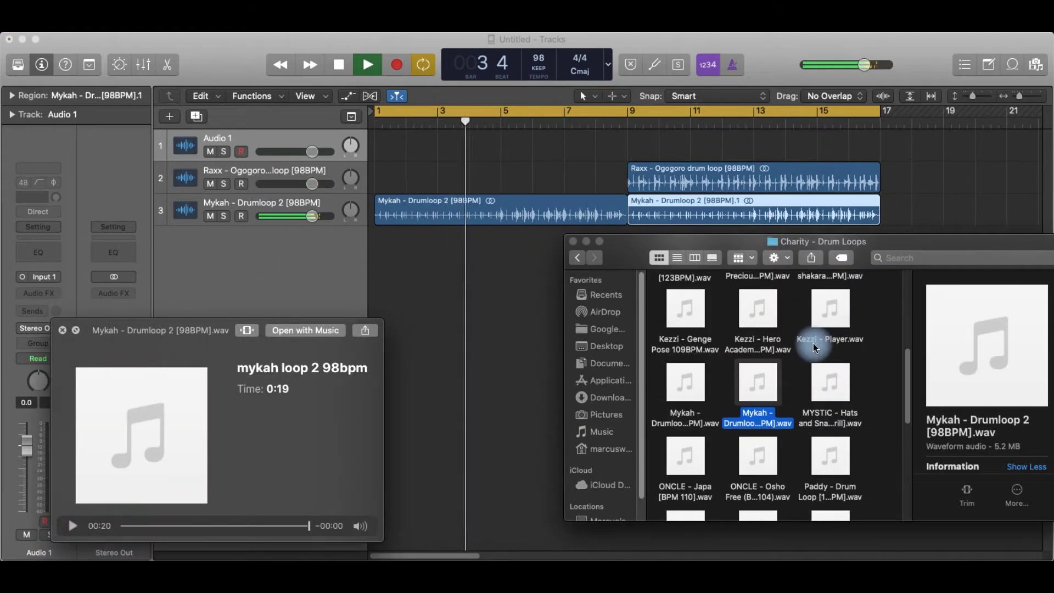
left_click(578, 257)
double_click(831, 300)
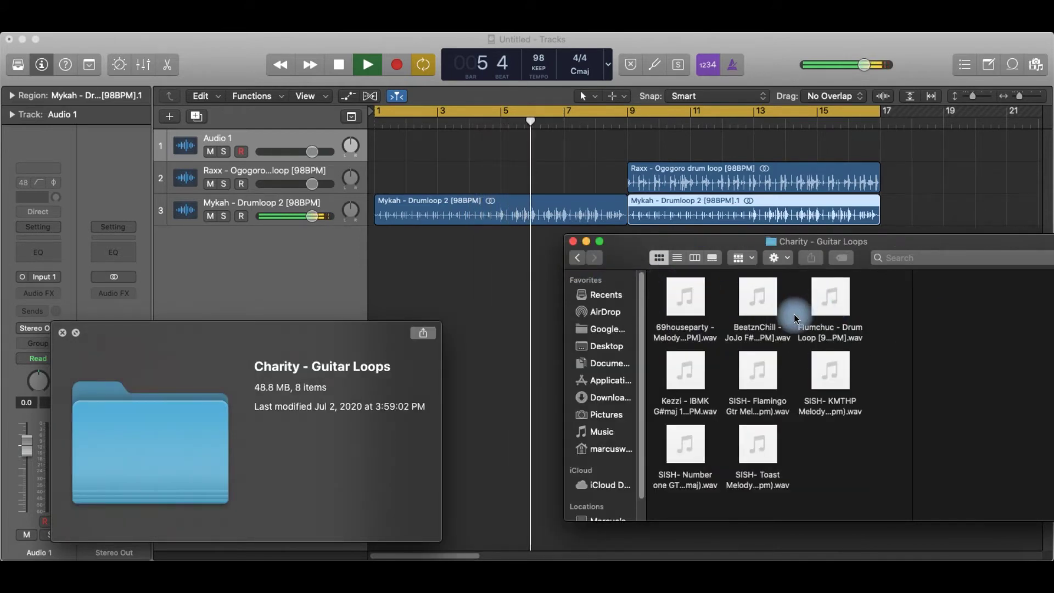
Step: Audition the Flumchuc drum loop, BeatznChill - JoJo, Kezzi - IBMK and SISH- Flamingo guitar melody against the playing drums
left_click(833, 306)
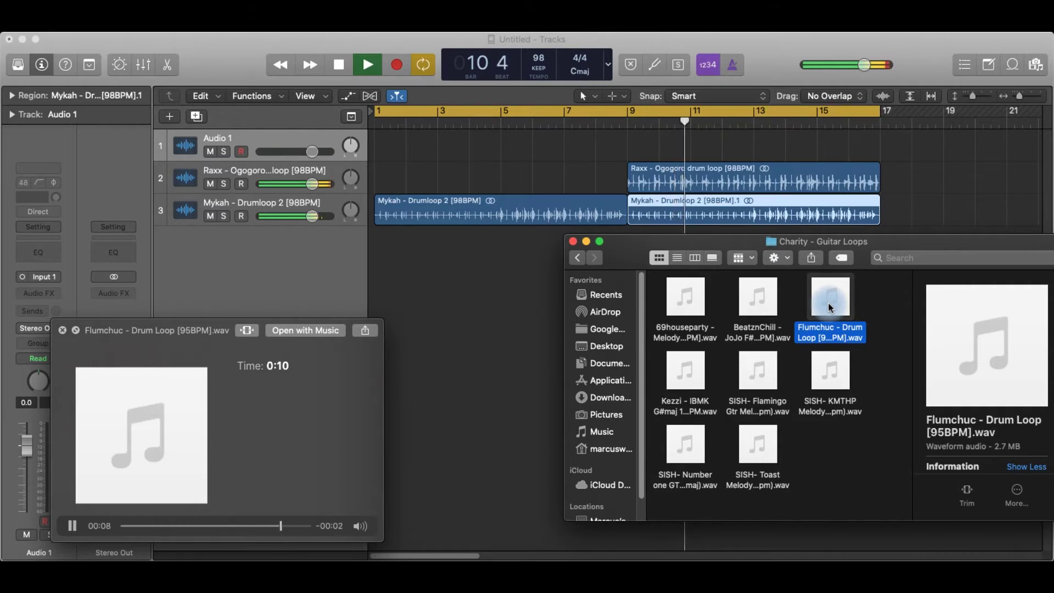
left_click(757, 301)
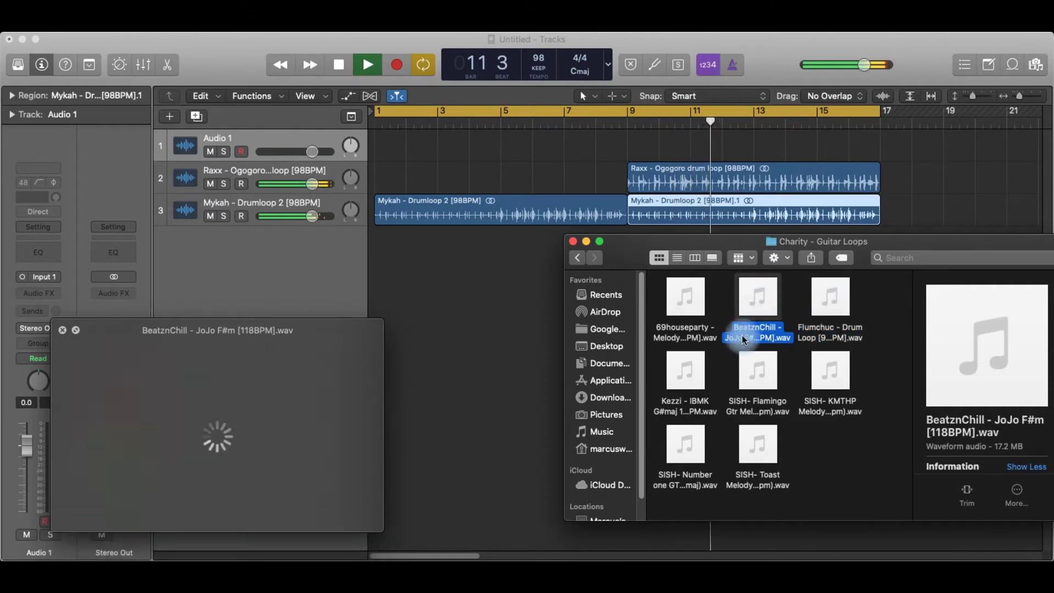
left_click(694, 388)
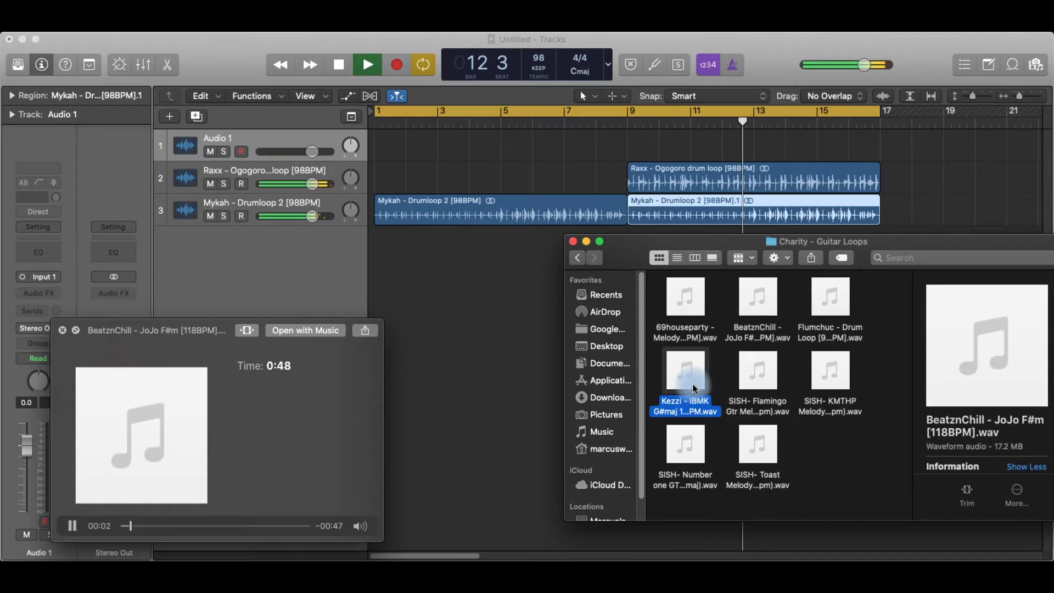
left_click(761, 378)
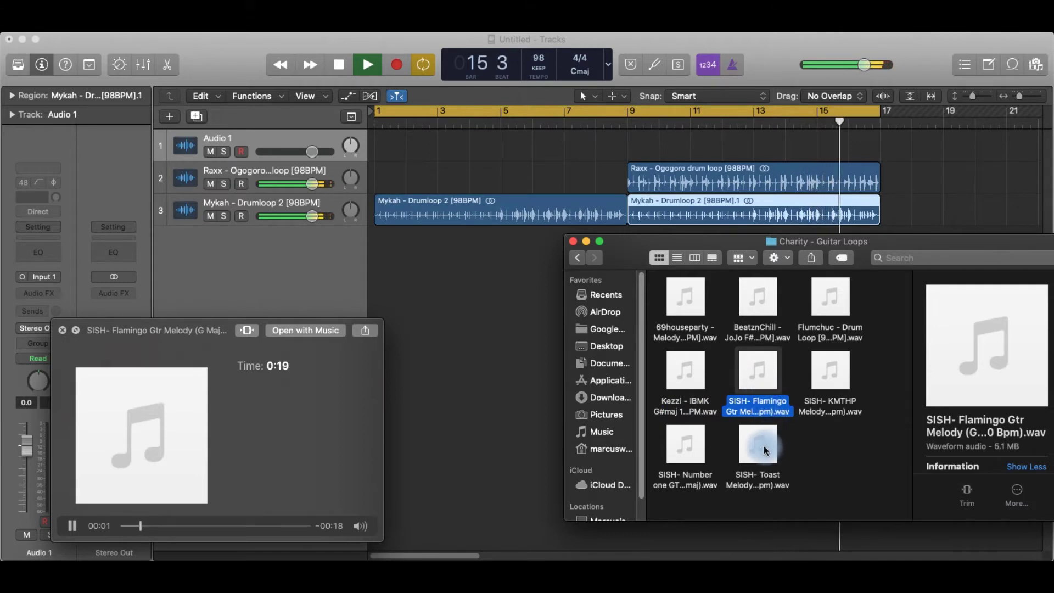
Step: Audition the SISH- KMTHP, Toast and Number one guitar loops against the playing drums
left_click(823, 371)
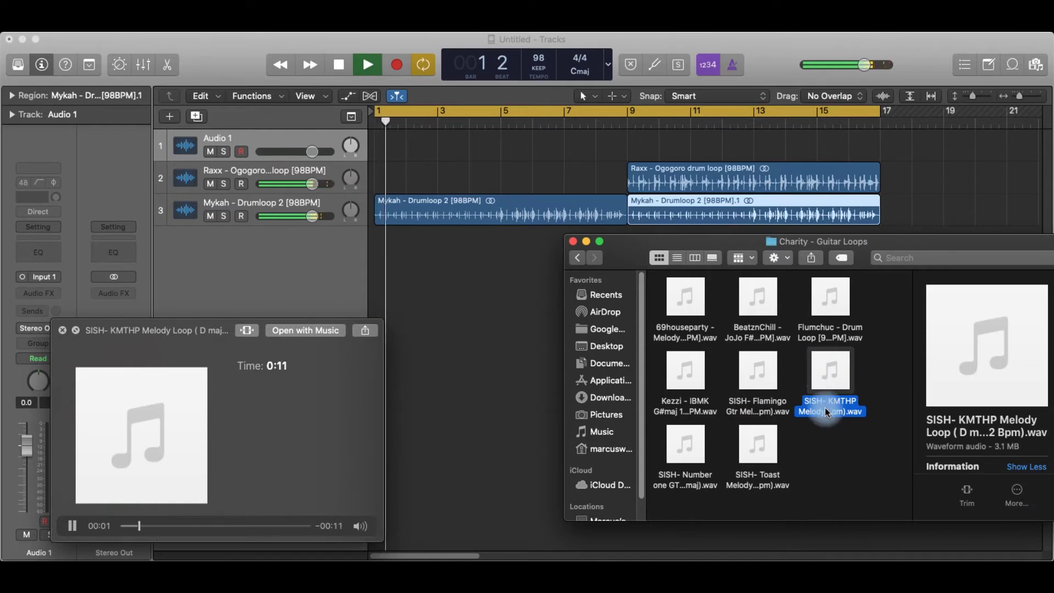
left_click(748, 453)
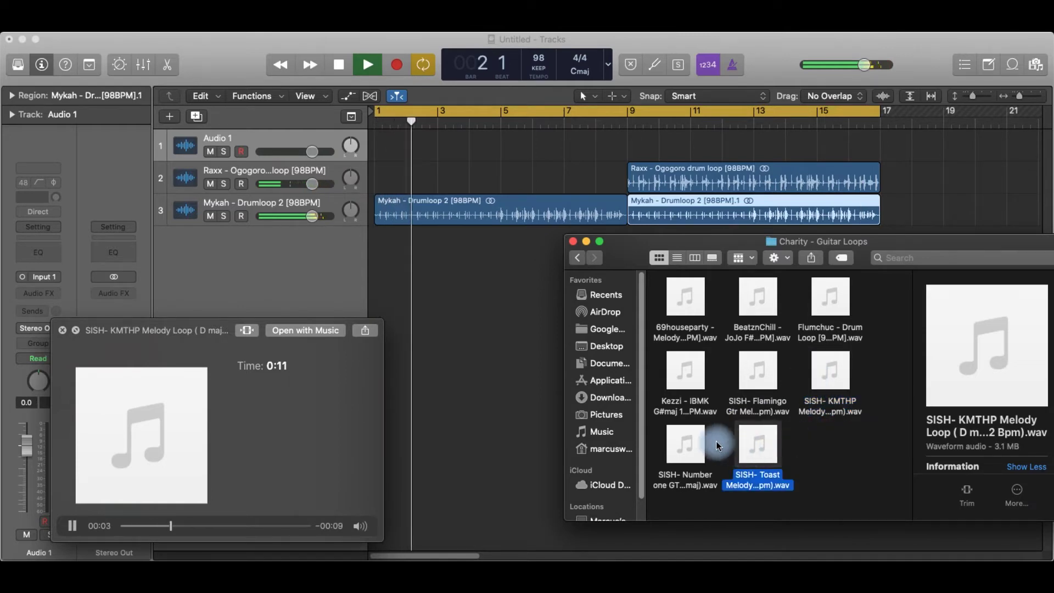
left_click(686, 437)
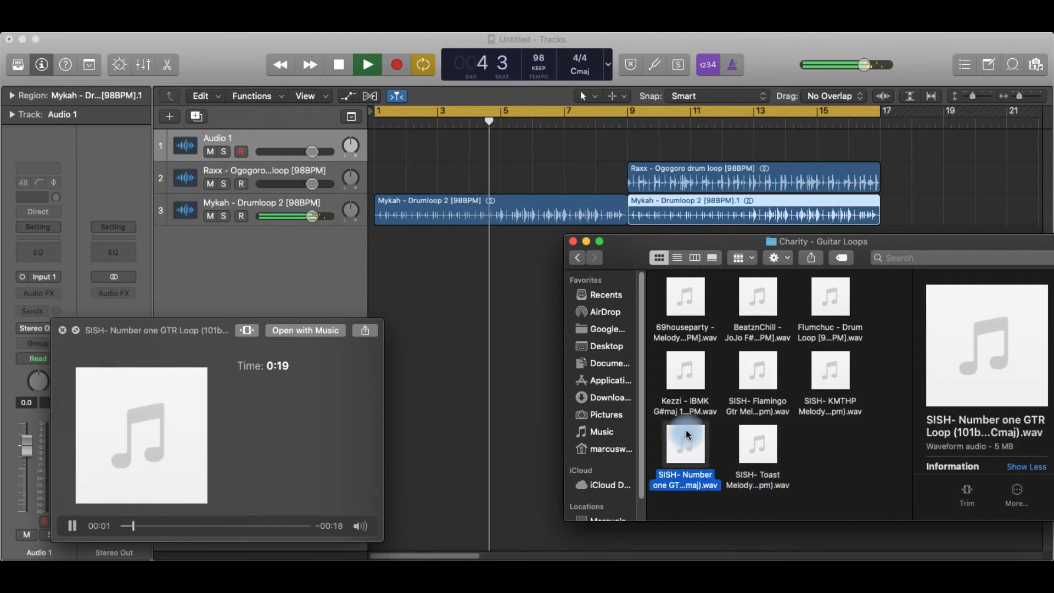
Step: Audition SISH- Flamingo, SISH- KMTHP, Kezzi - IBMK and the Flumchuc drum loop once more to compare them
left_click(756, 375)
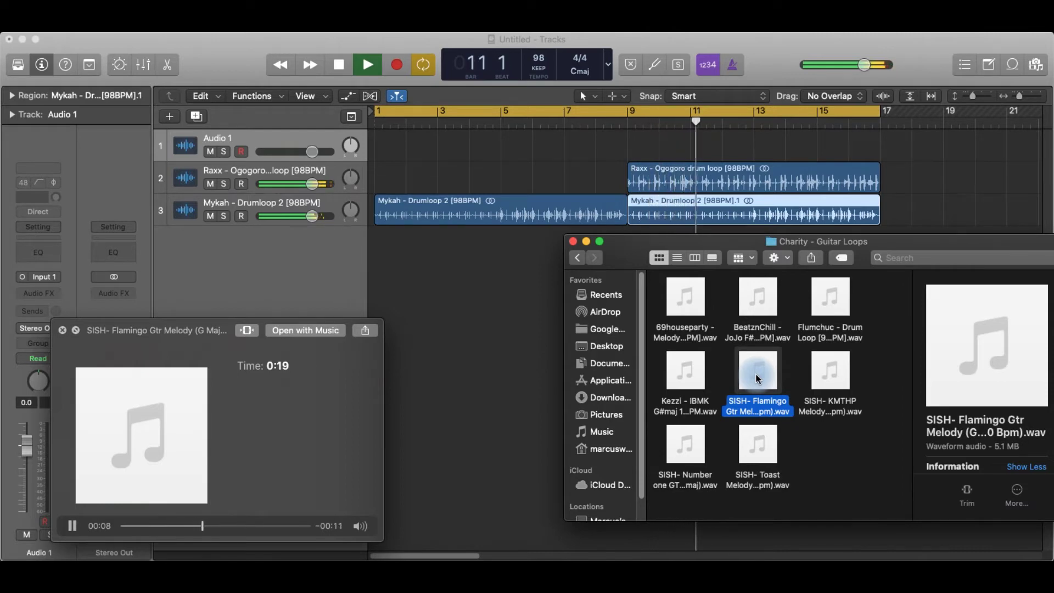
left_click(833, 385)
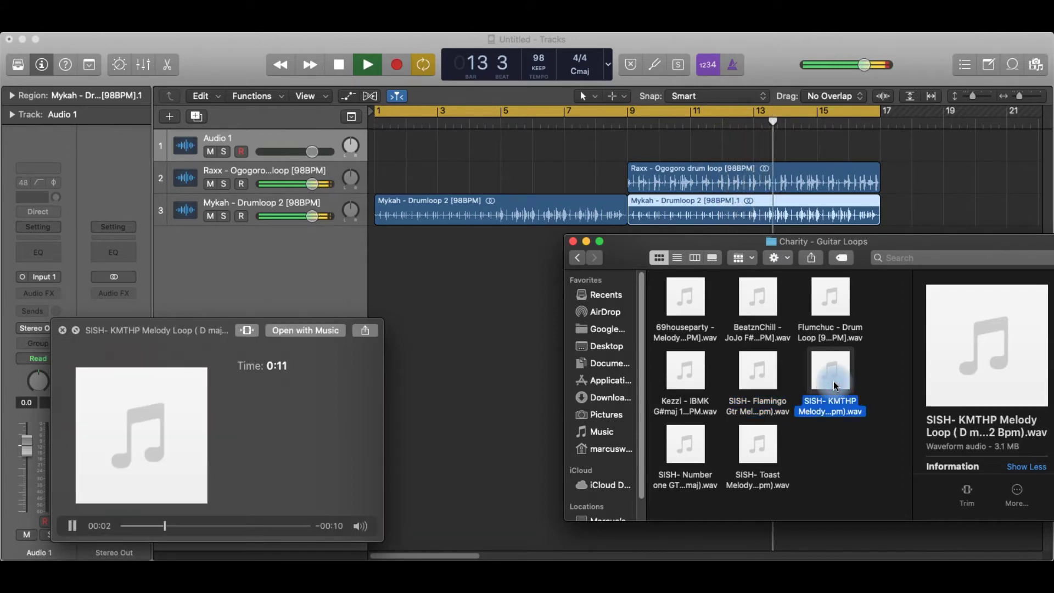
left_click(688, 382)
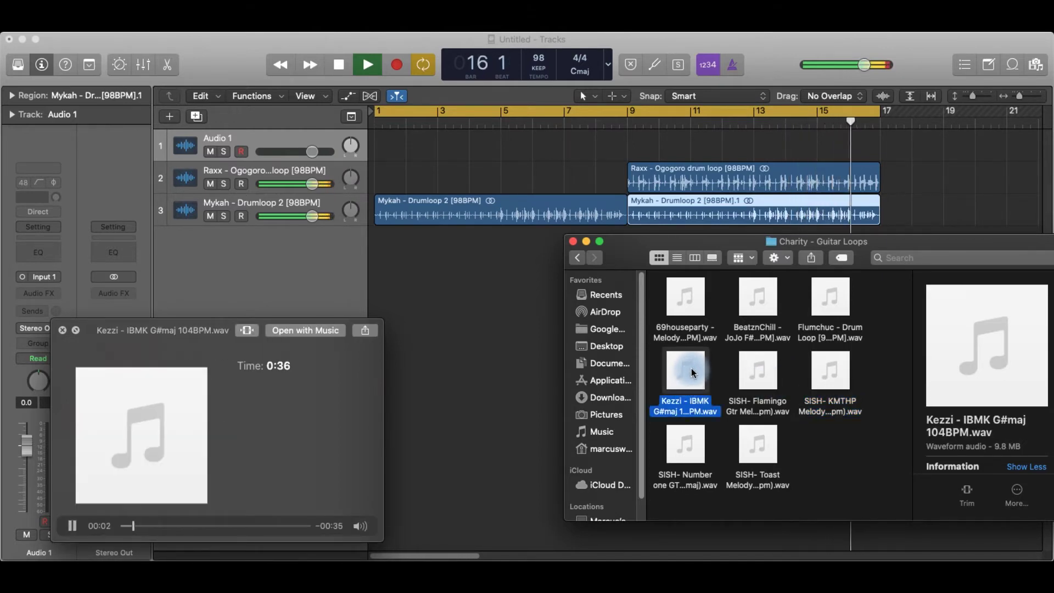
left_click(834, 312)
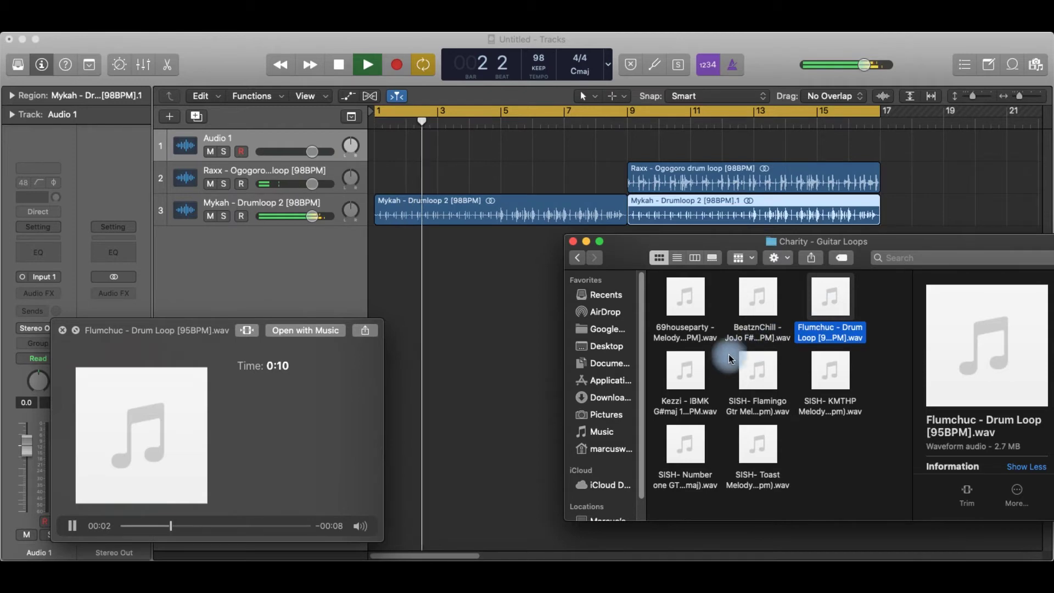
Step: Replay Kezzi - IBMK G#maj 104BPM and add it to the project on a new track, spanning bars 1 to 17
left_click(686, 376)
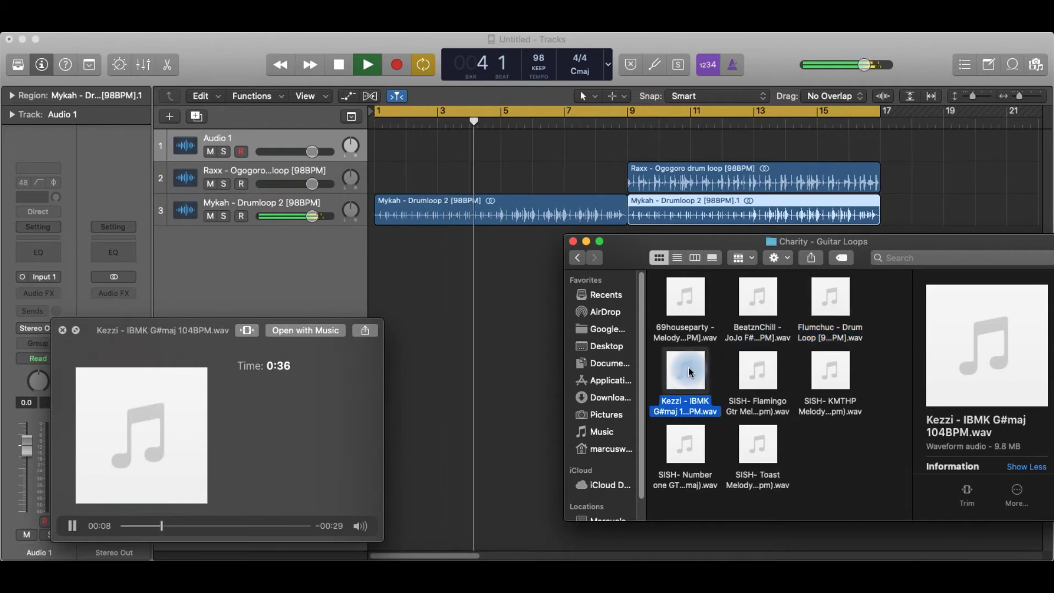
left_click_drag(690, 372, 381, 278)
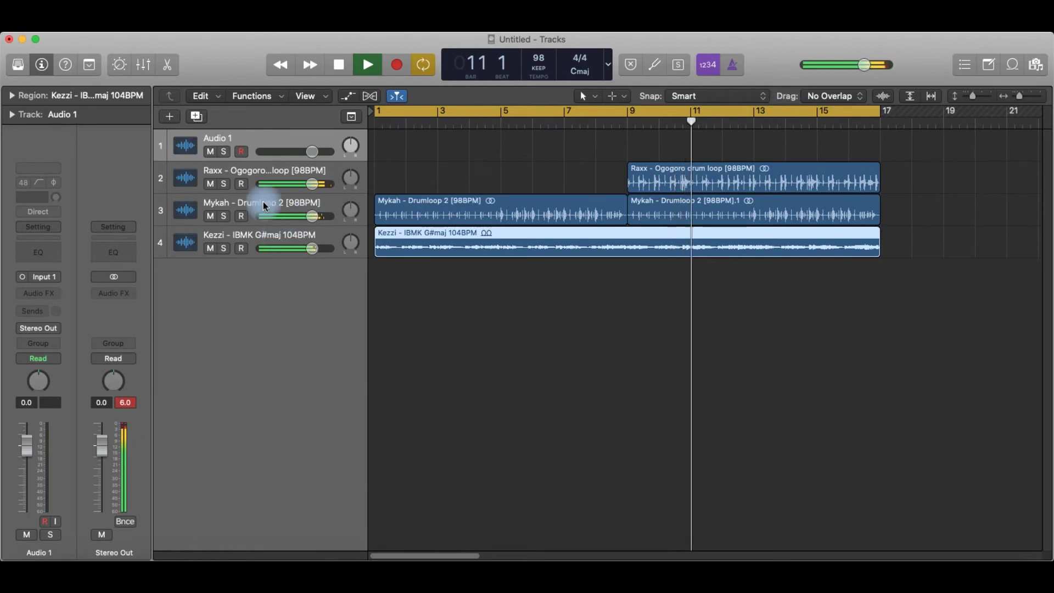
Step: Create a new software instrument track in the project
left_click(101, 33)
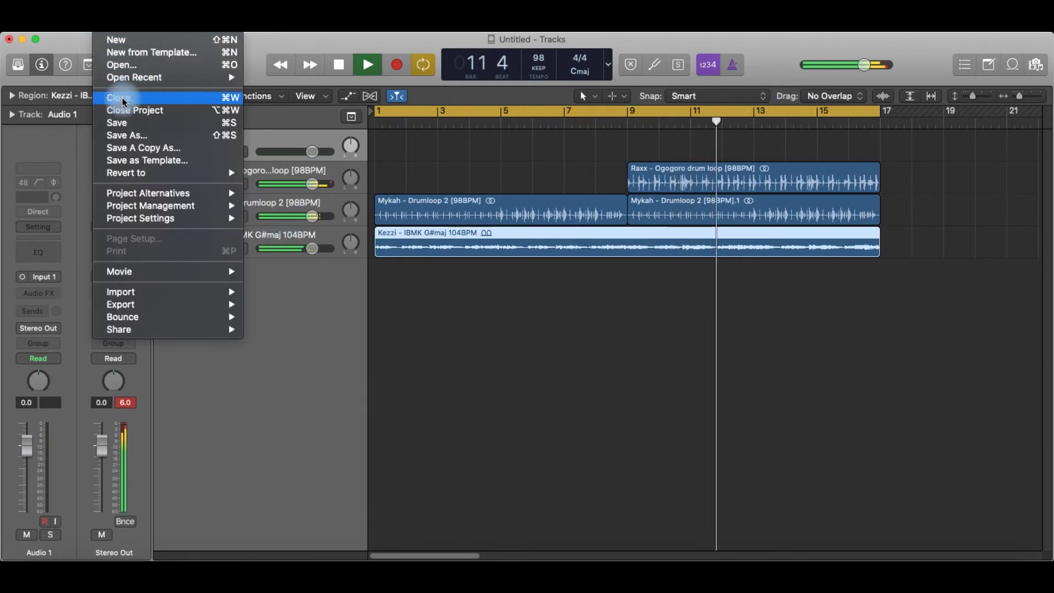
mouse_move(165, 32)
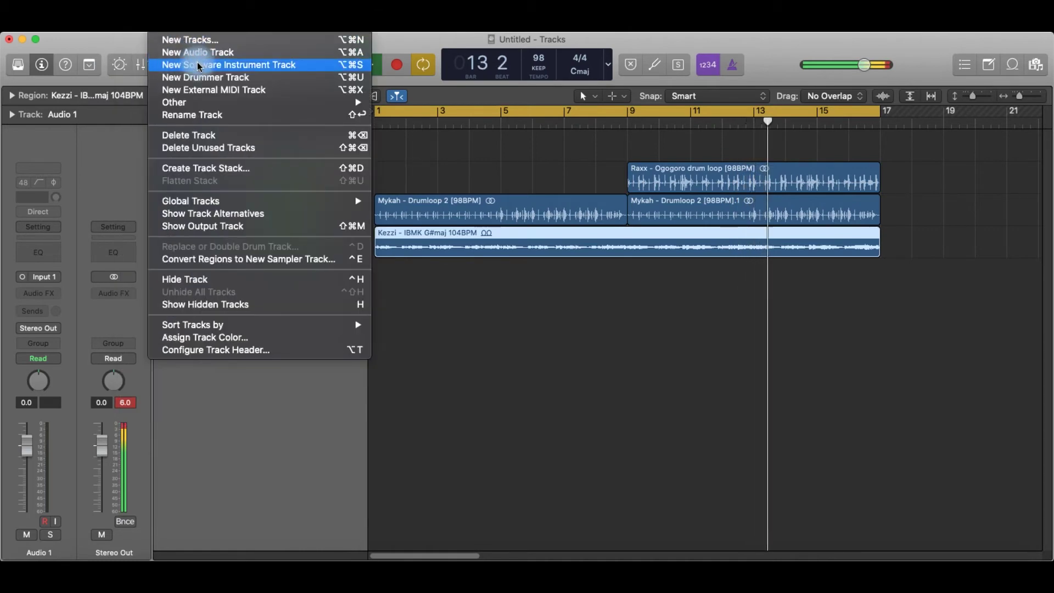
left_click(198, 65)
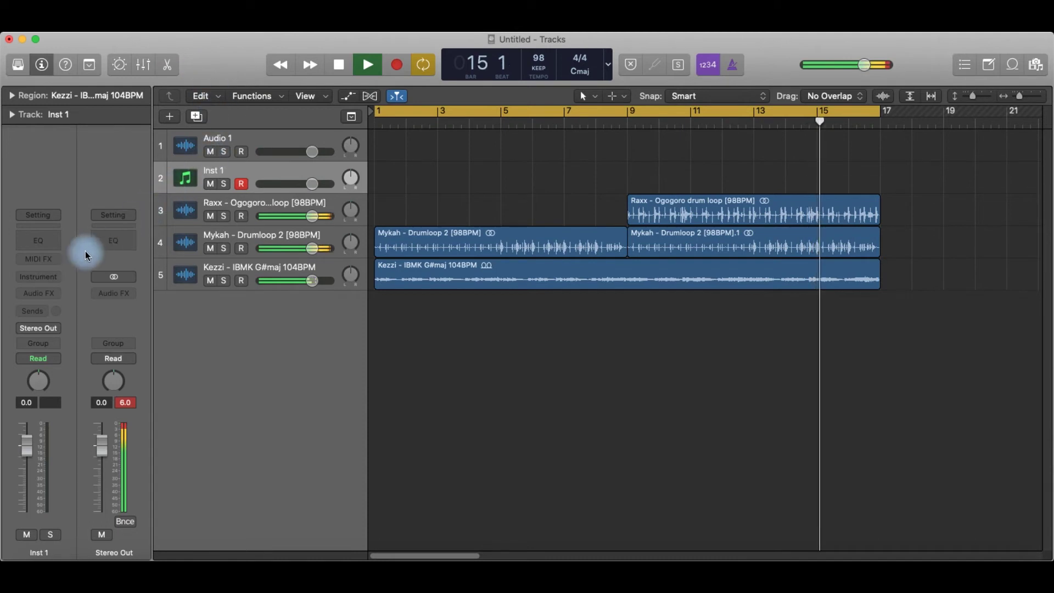
Step: Load Alchemy on the Inst 1 track and choose the 808 Bass preset from the Sub bass category
left_click(53, 278)
mouse_move(57, 309)
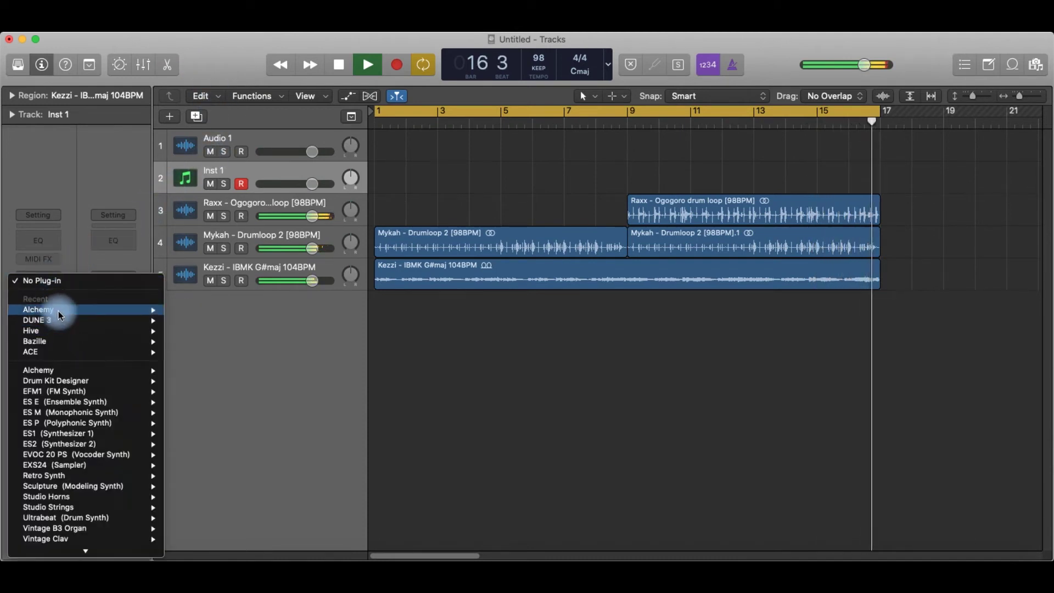
left_click(182, 312)
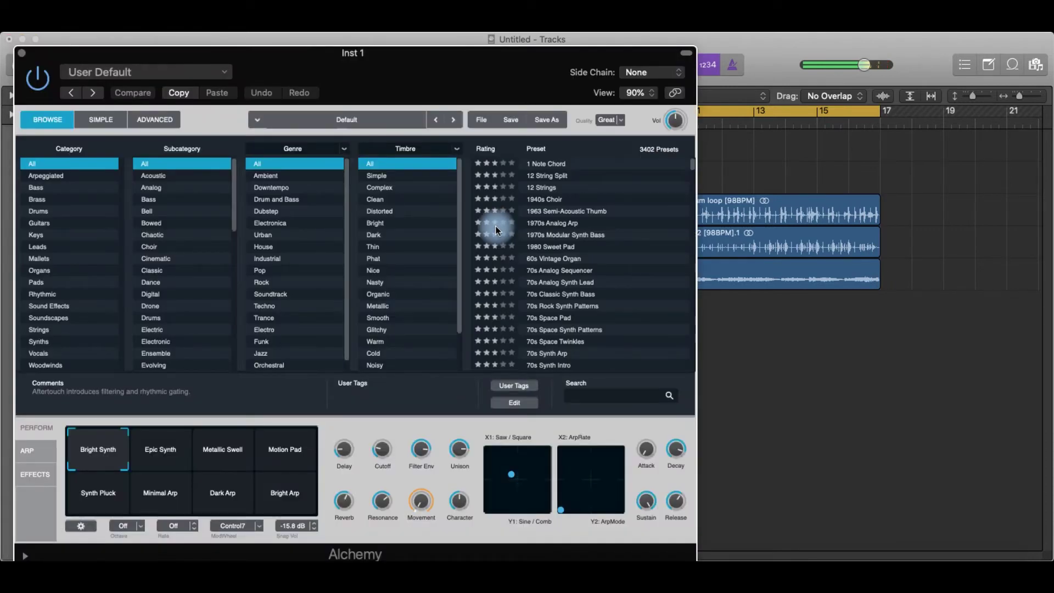
left_click(35, 188)
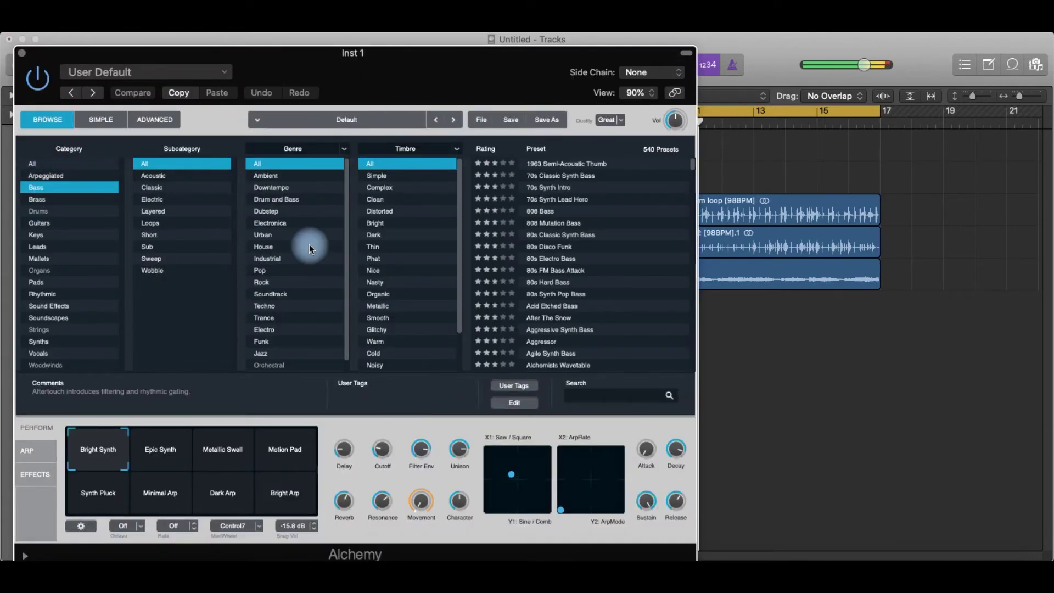
left_click(148, 247)
left_click(549, 164)
key("super+w")
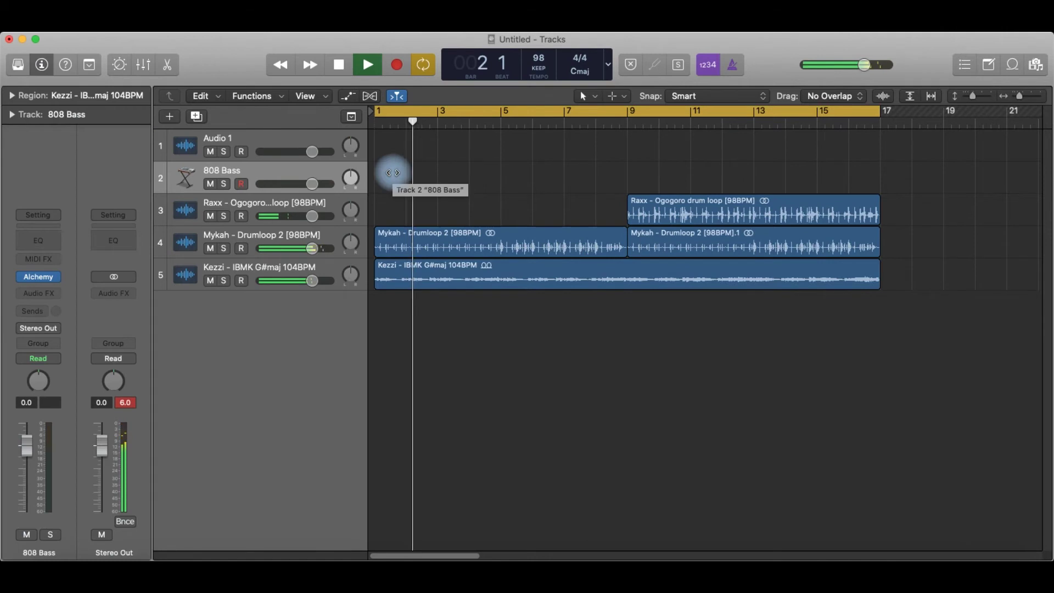
Step: Shorten the cycle range to bars 1 to 5 and draw an empty region of that span on the 808 Bass track
left_click_drag(880, 110, 501, 151)
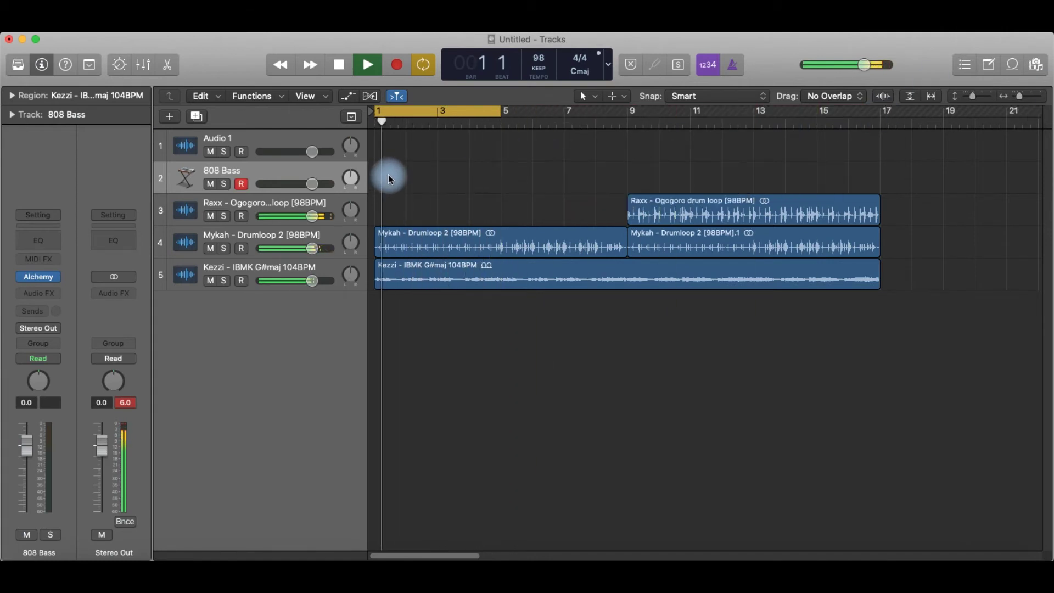
left_click(384, 189)
left_click(584, 96)
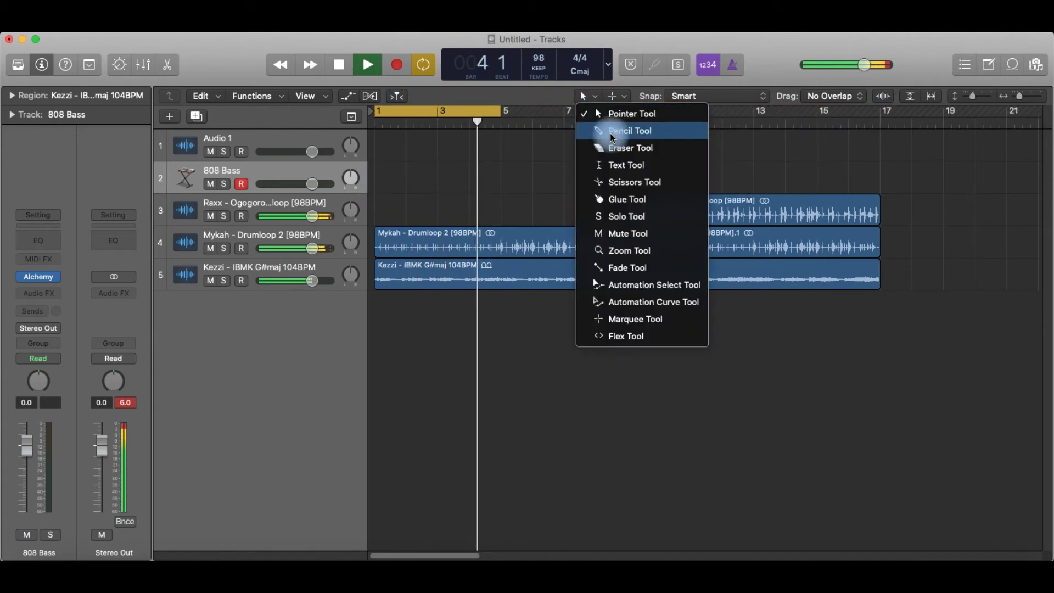
left_click(626, 130)
left_click(400, 181)
key("space")
left_click_drag(407, 184, 494, 191)
left_click(584, 96)
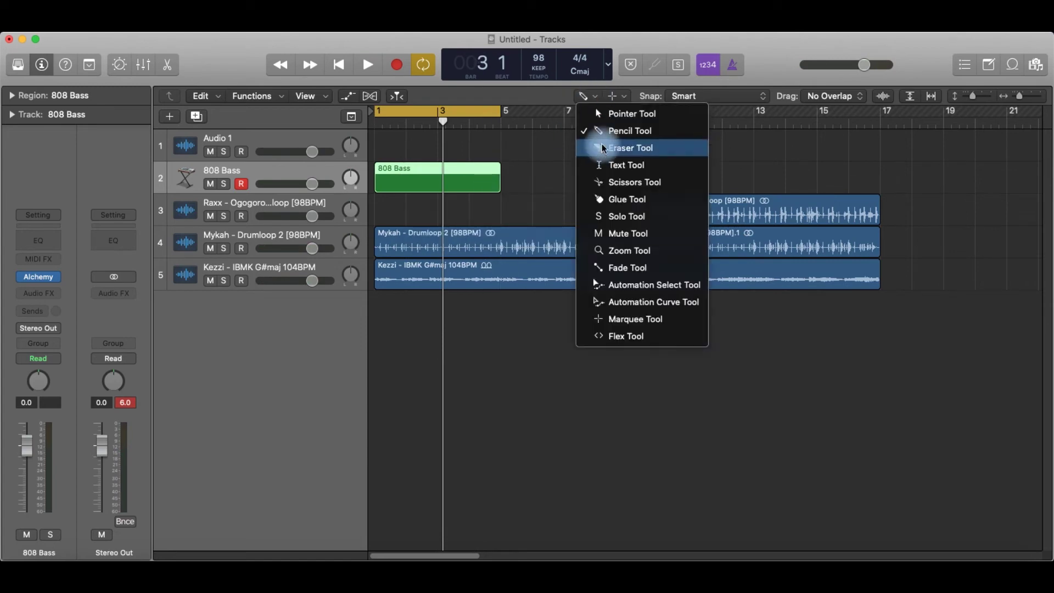
left_click(620, 113)
key("space")
Step: Open the 808 Bass region in the Piano Roll and set its scale quantize to G# Major
double_click(413, 181)
left_click_drag(499, 401, 511, 225)
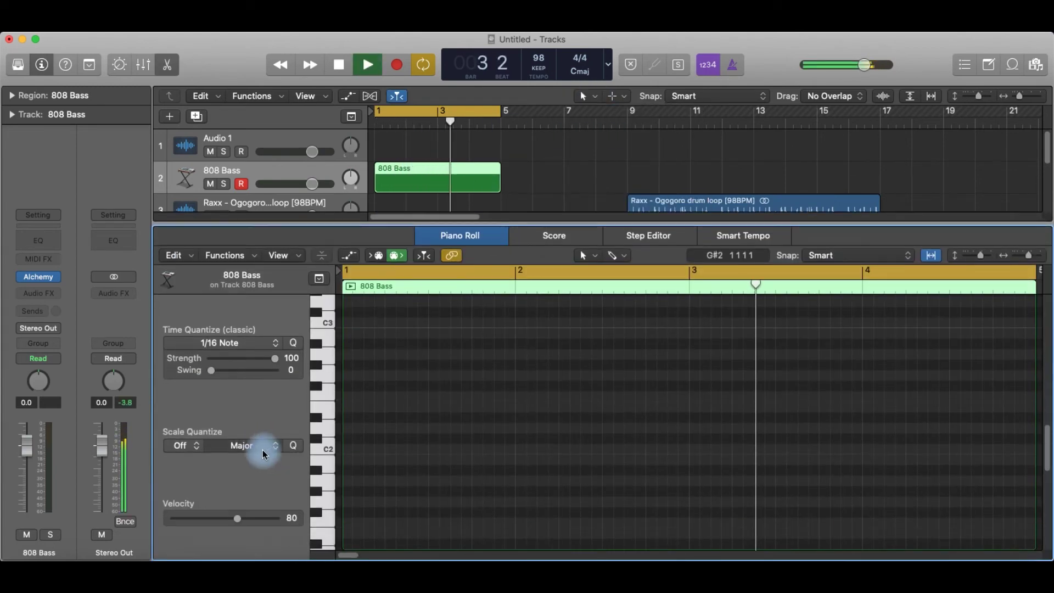
left_click(181, 445)
left_click(184, 497)
scroll(329, 379, "up", 5)
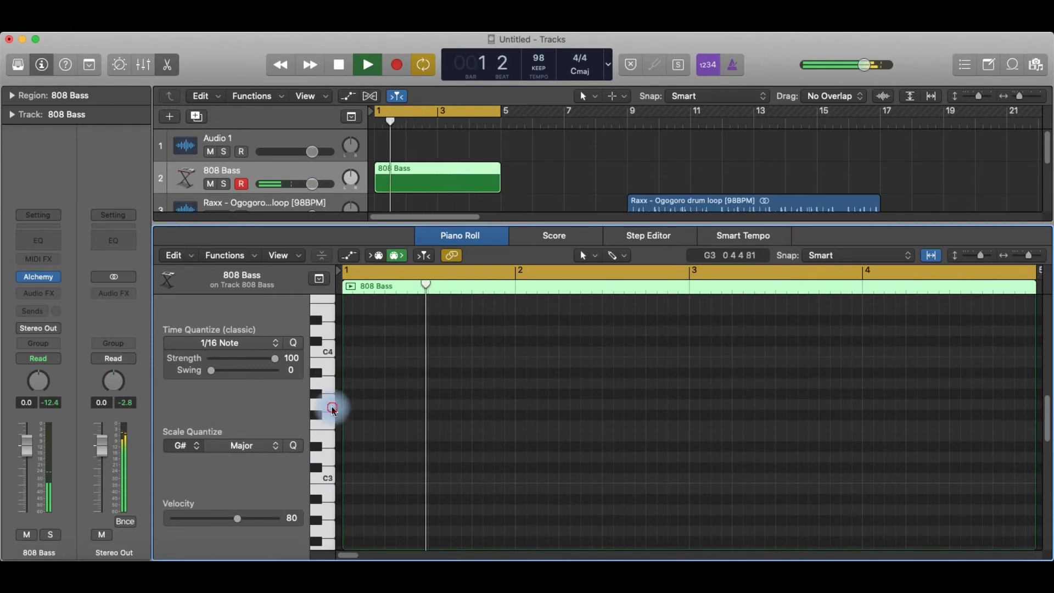
Step: Lower the track volumes of the Kezzi guitar loop and the Mykah drum loop
left_click_drag(359, 224, 359, 359)
left_click_drag(312, 281, 292, 281)
left_click_drag(313, 248, 295, 250)
Step: Enlarge the Piano Roll and audition bass pitches between A#2 and E4 against the playing loops to find matching notes
left_click(331, 511)
scroll(332, 516, "down", 5)
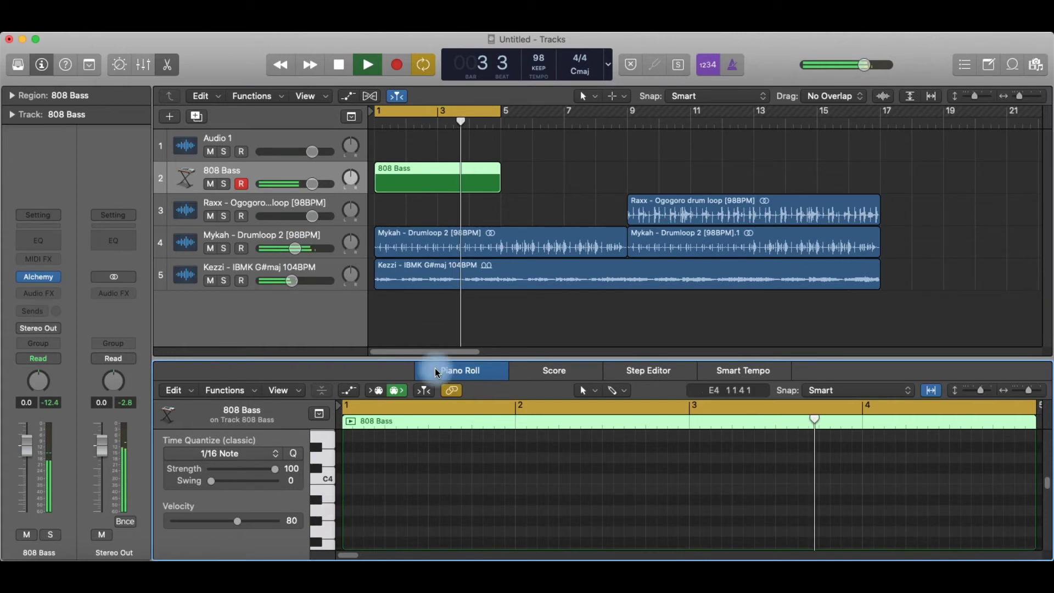
left_click_drag(331, 359, 331, 147)
left_click(332, 402)
left_click(331, 400)
left_click(331, 396)
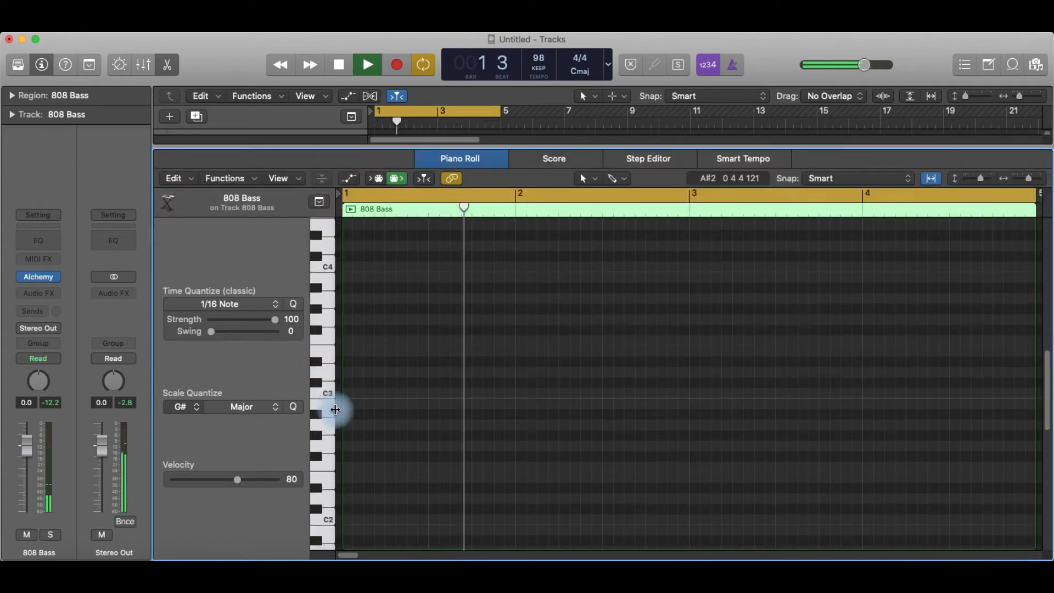
left_click(334, 412)
scroll(332, 410, "up", 2)
left_click(330, 301)
left_click(331, 324)
left_click(320, 323)
left_click(328, 254)
left_click(330, 252)
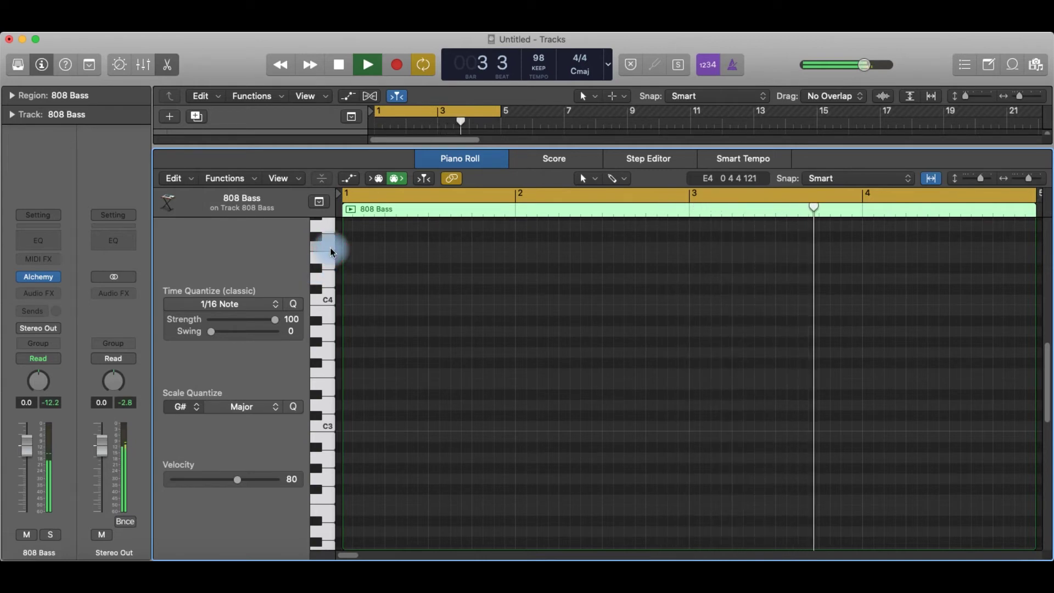
left_click(331, 251)
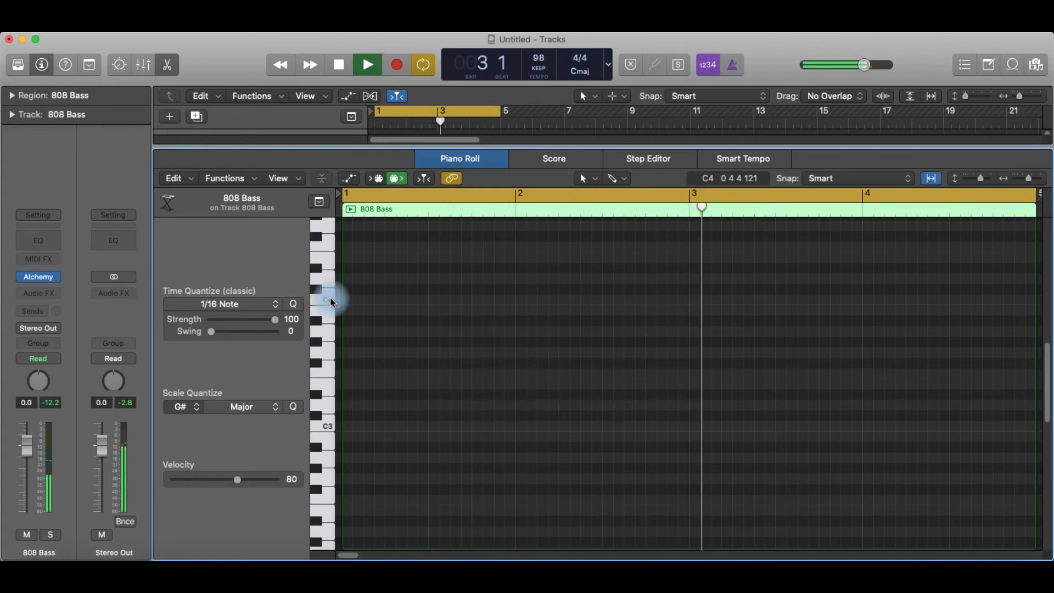
Step: Add a C4 note on beat 3 of bar 1, set its velocity to 100 and lengthen it to an eighth note
left_click(432, 302, "super")
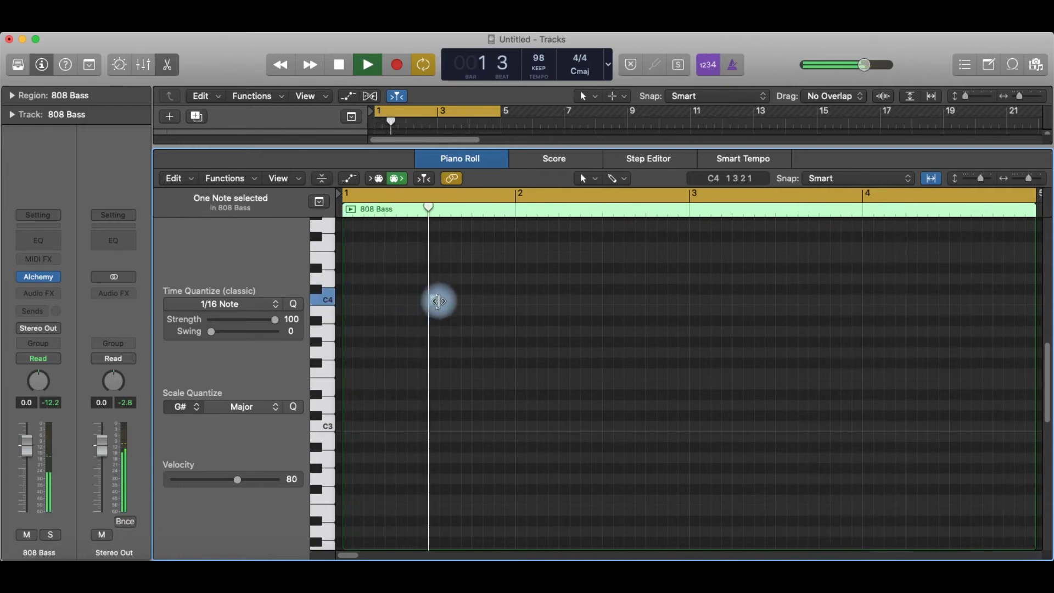
left_click(237, 481)
left_click_drag(237, 482, 249, 483)
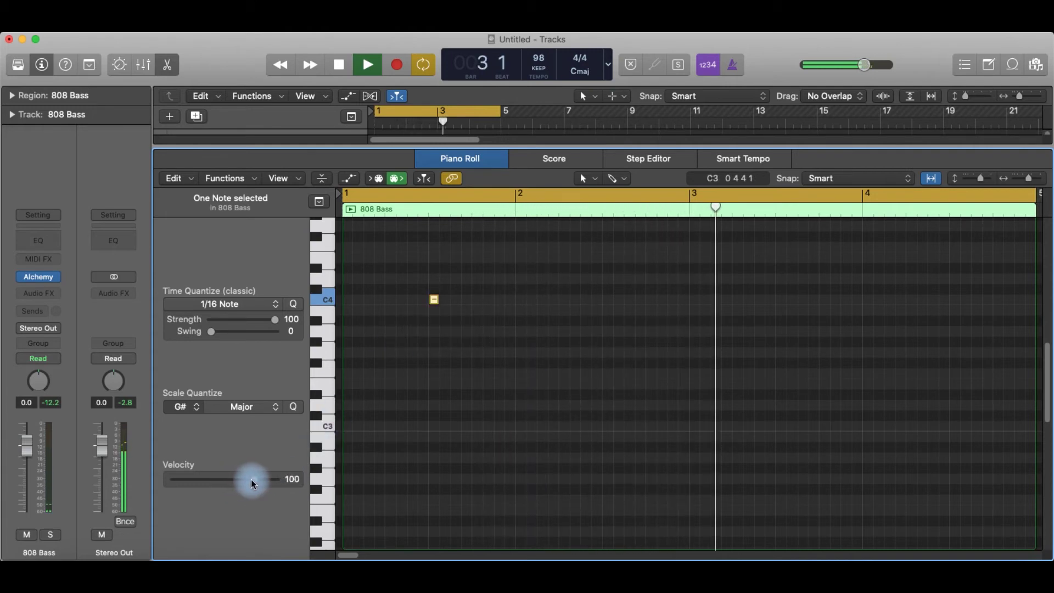
left_click_drag(437, 298, 448, 306)
key("space")
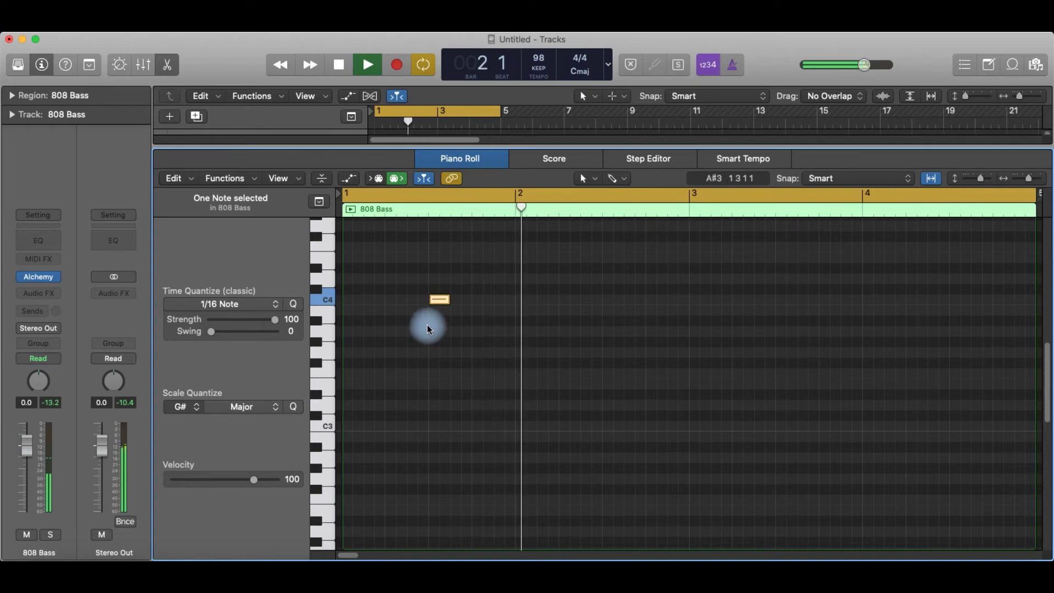
Step: Copy the C4 note to beat 3 of bar 2 and add matching F4 notes on beat 3 of bars 3 and 4
left_click(443, 301)
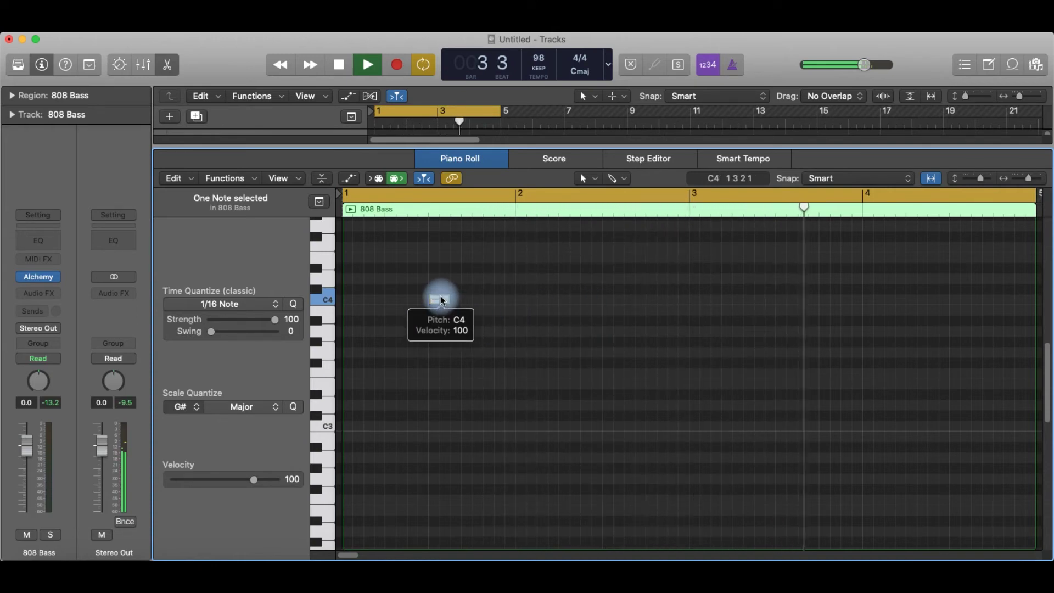
left_click_drag(443, 301, 631, 301)
left_click(464, 301, "shift")
left_click_drag(475, 301, 454, 302)
left_click(331, 251)
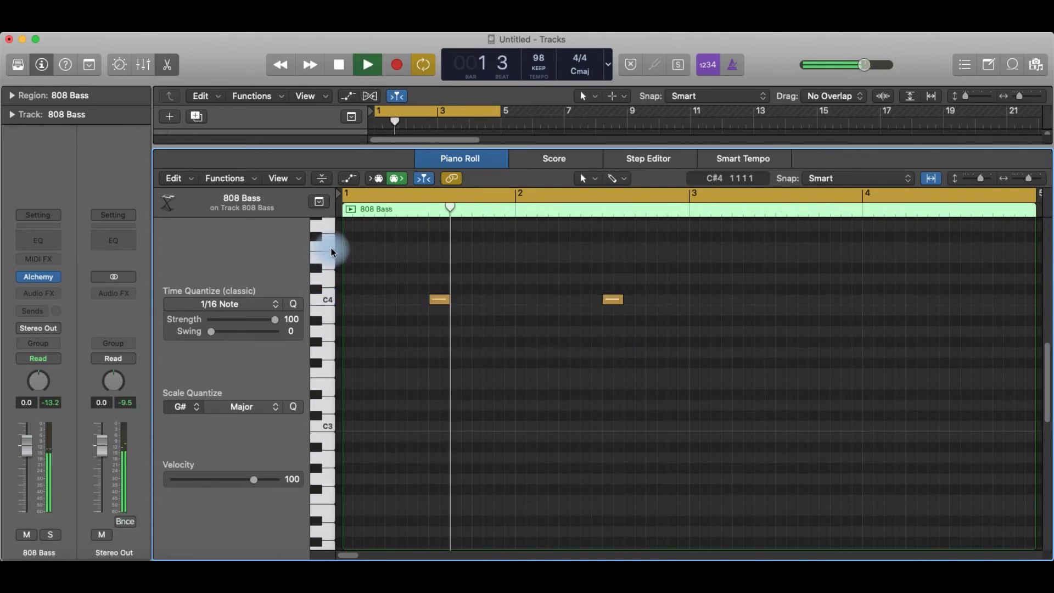
left_click(778, 246, "super")
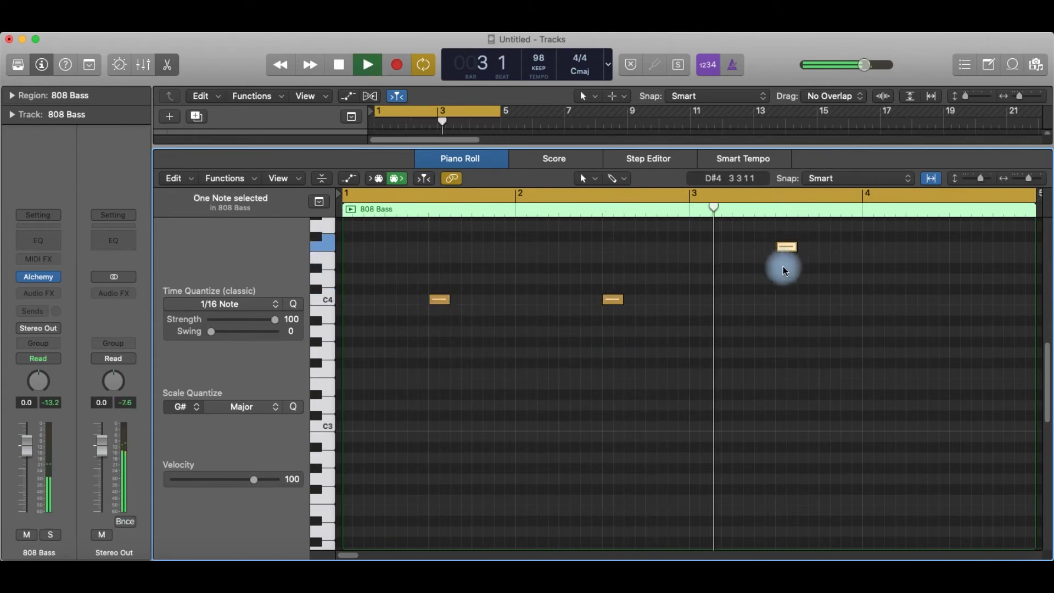
left_click(953, 247, "super")
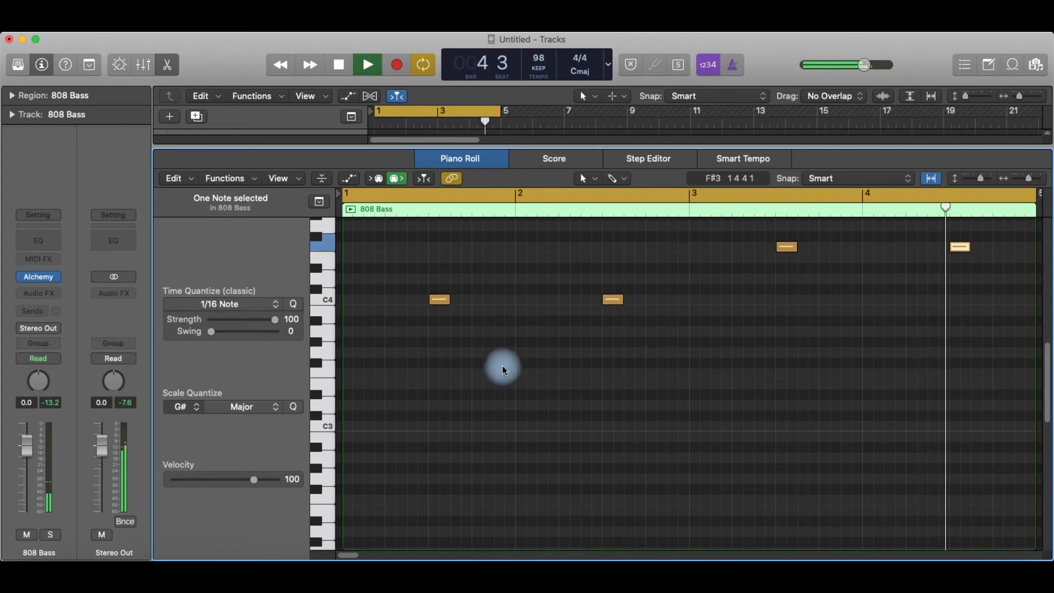
Step: Add a C#3 note at the start of bar 4, lengthen it to two beats and copy it to the start of bar 3
left_click(319, 319)
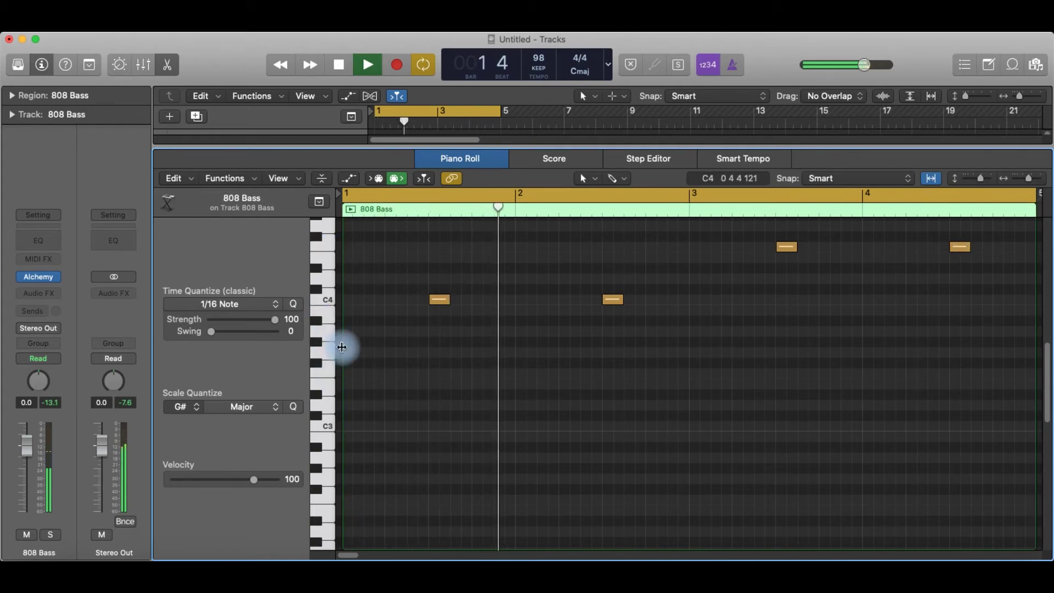
left_click(329, 336)
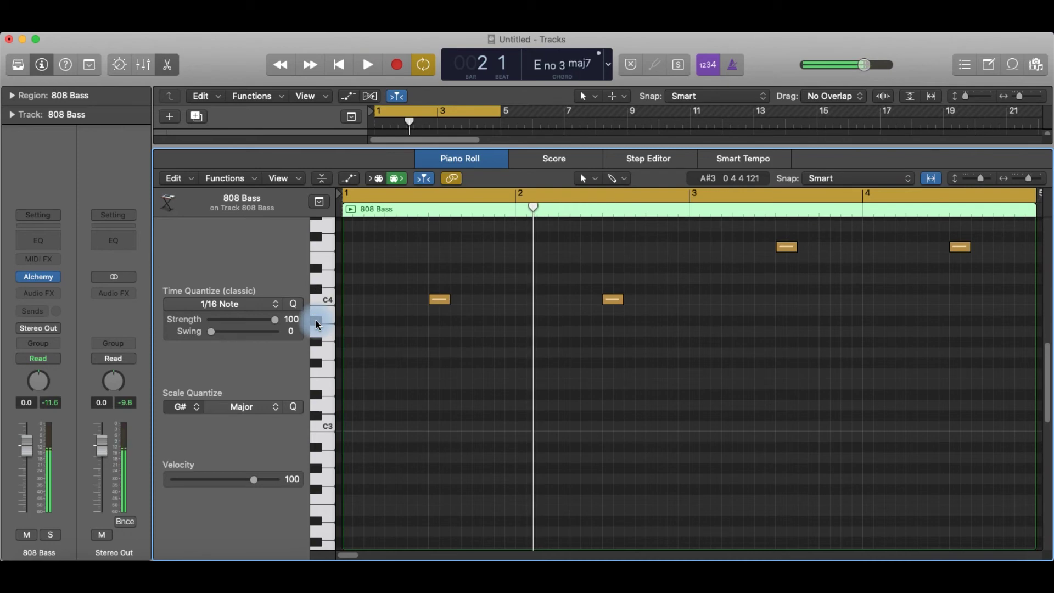
key("space")
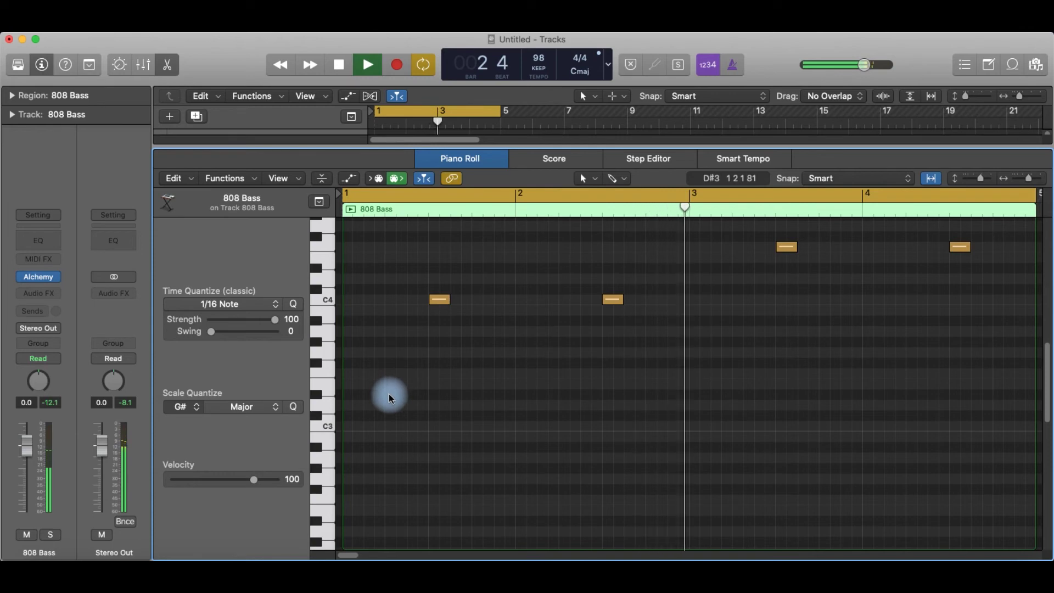
left_click(867, 416, "super")
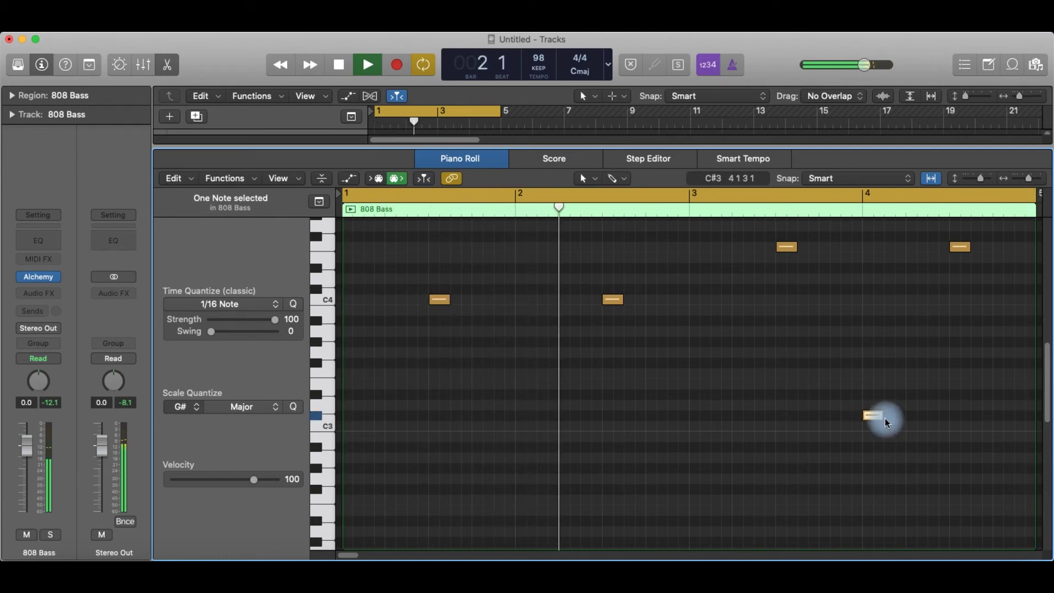
left_click_drag(883, 420, 948, 421)
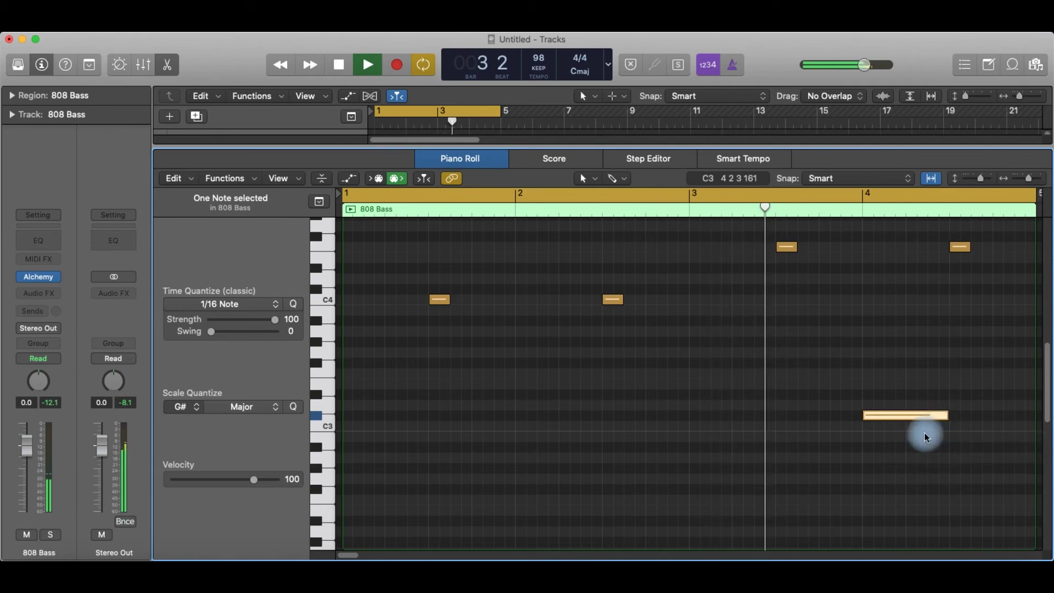
left_click(881, 420)
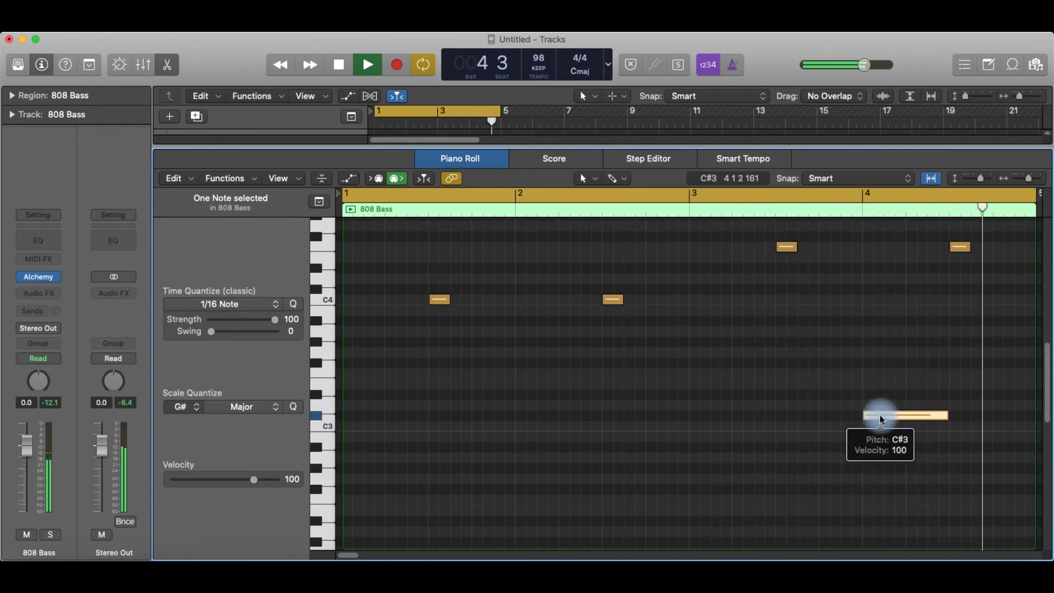
left_click_drag(877, 422, 707, 419)
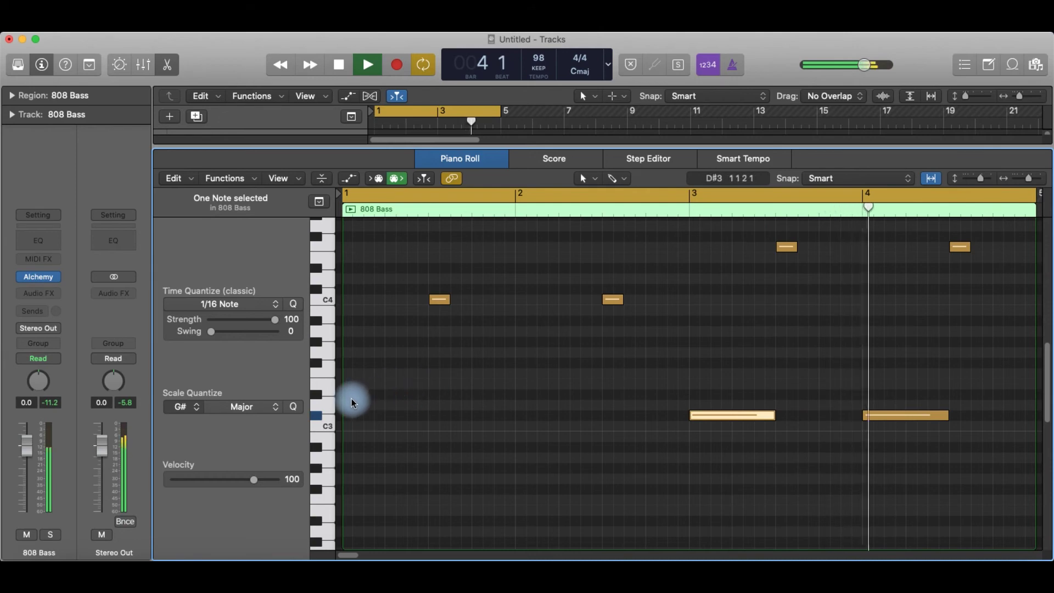
Step: Audition C3, add two-beat C3 notes at the start of bars 1 and 2, and play the pattern
left_click(329, 426)
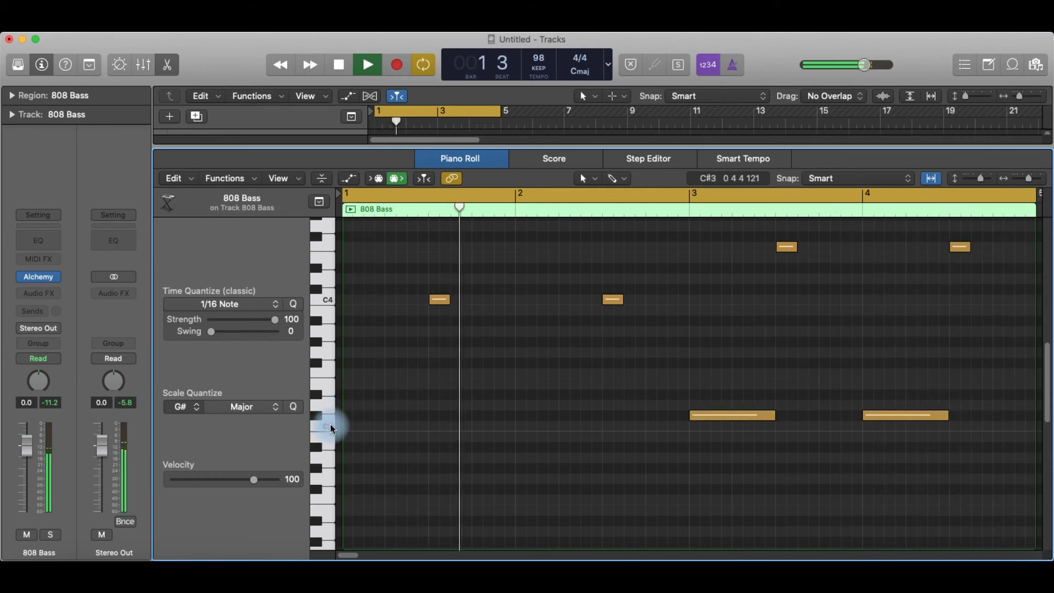
left_click(332, 429)
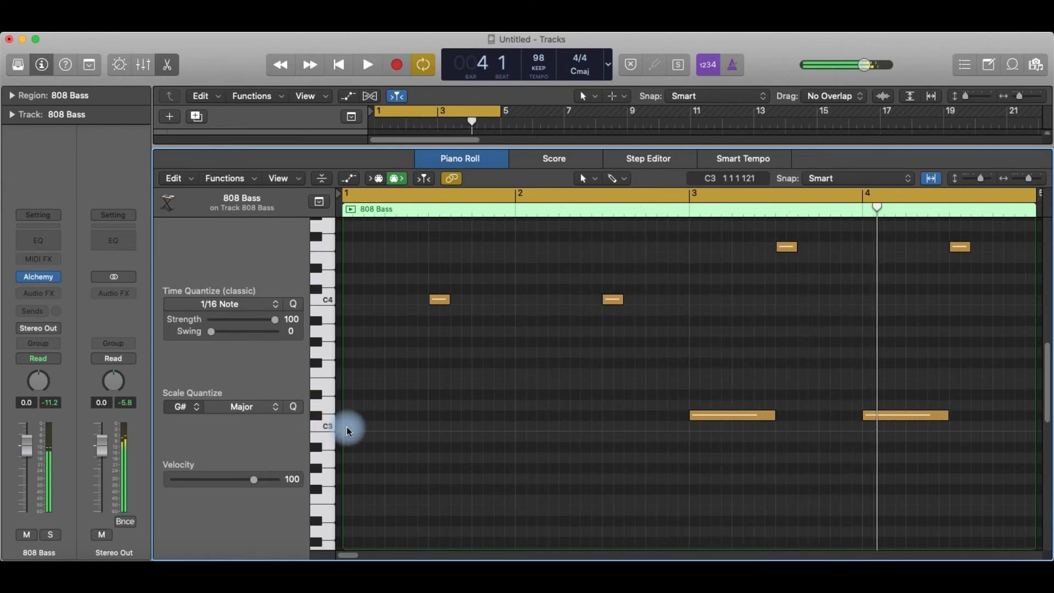
key("Return")
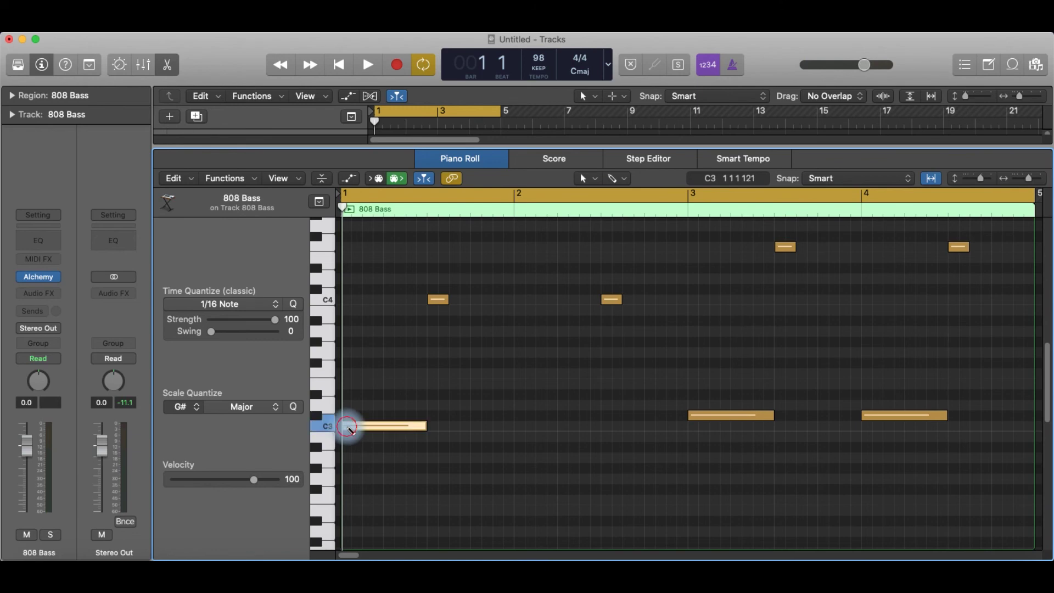
left_click(347, 427)
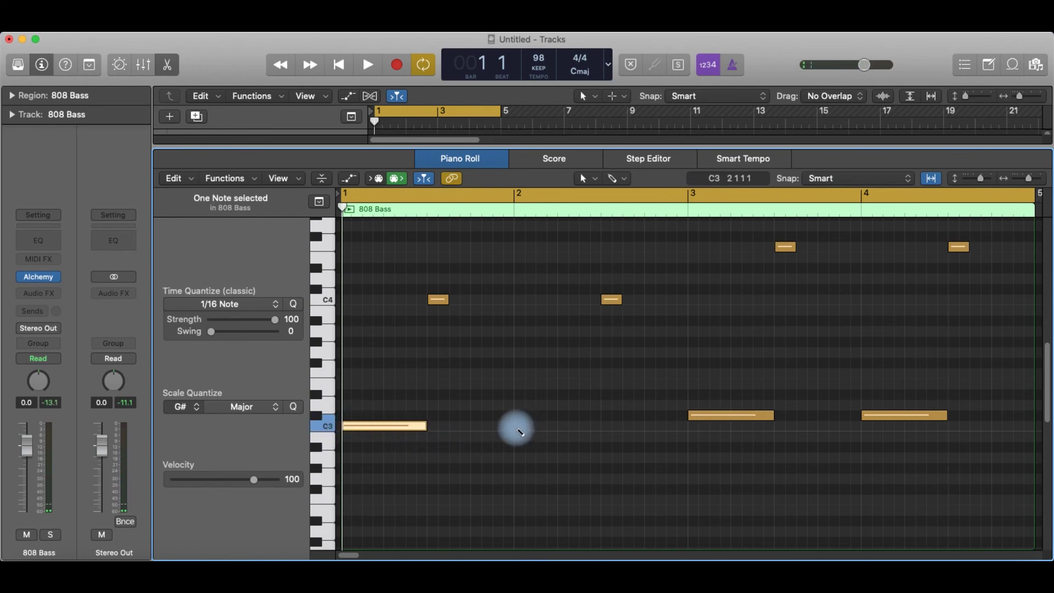
left_click(516, 427, "super")
key("space")
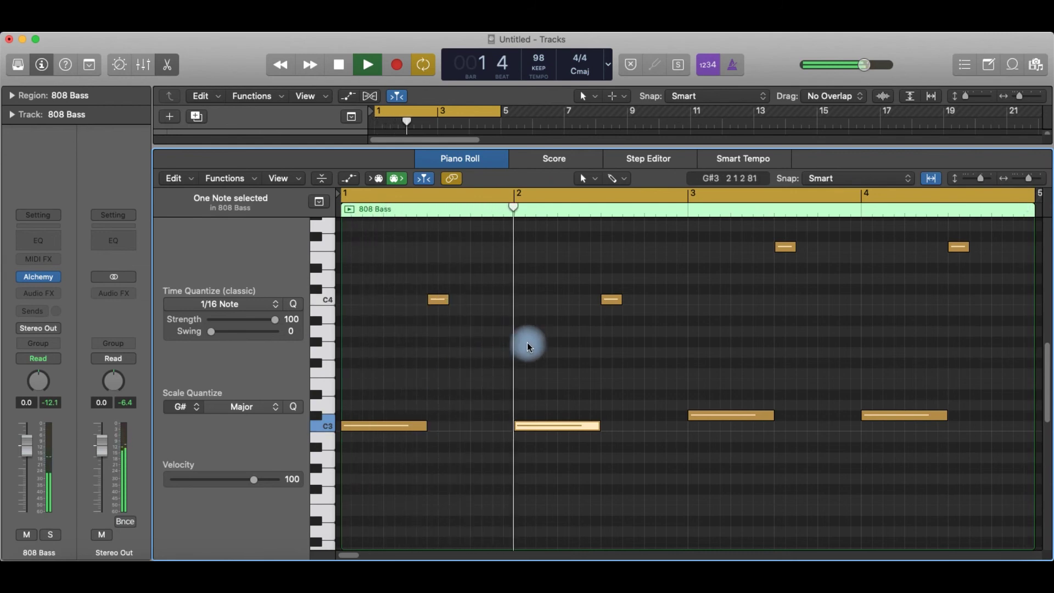
Step: Transpose all eight notes of the 808 Bass pattern down one octave
left_click_drag(364, 233, 1025, 480)
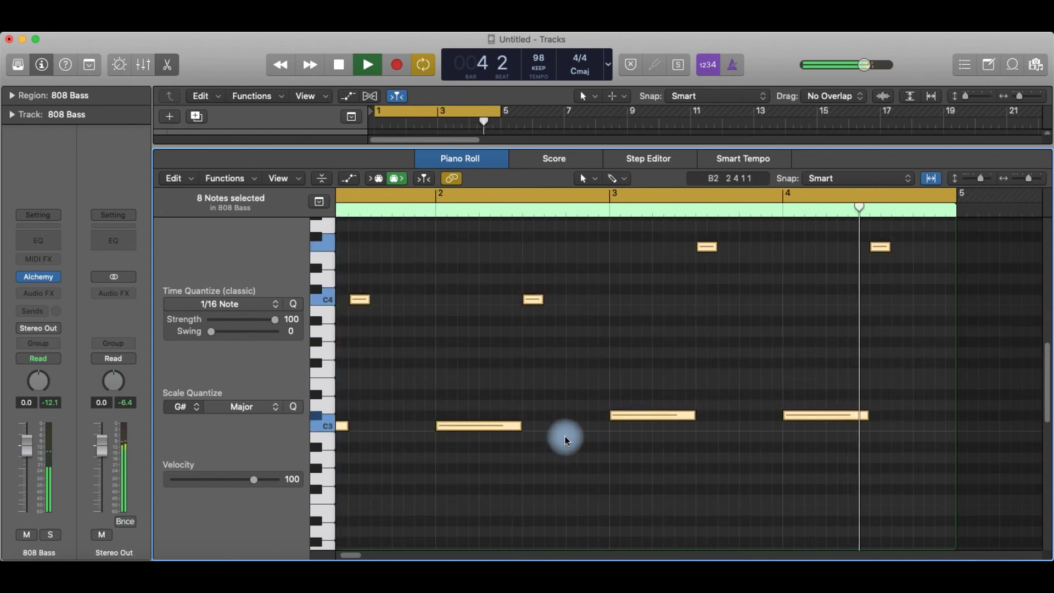
scroll(565, 439, "down", 1)
scroll(565, 440, "down", 1)
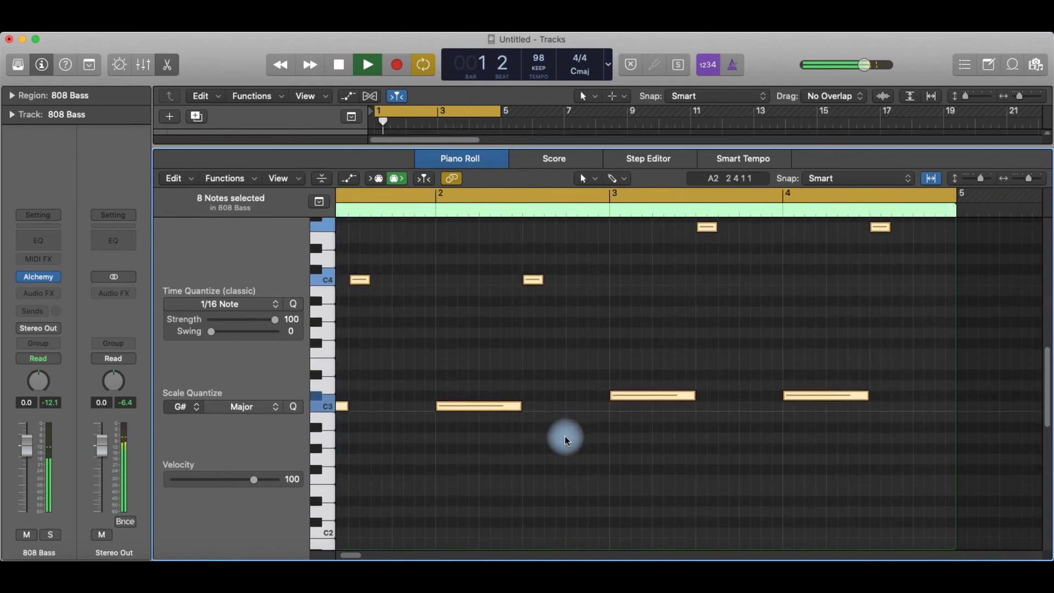
scroll(565, 439, "down", 2)
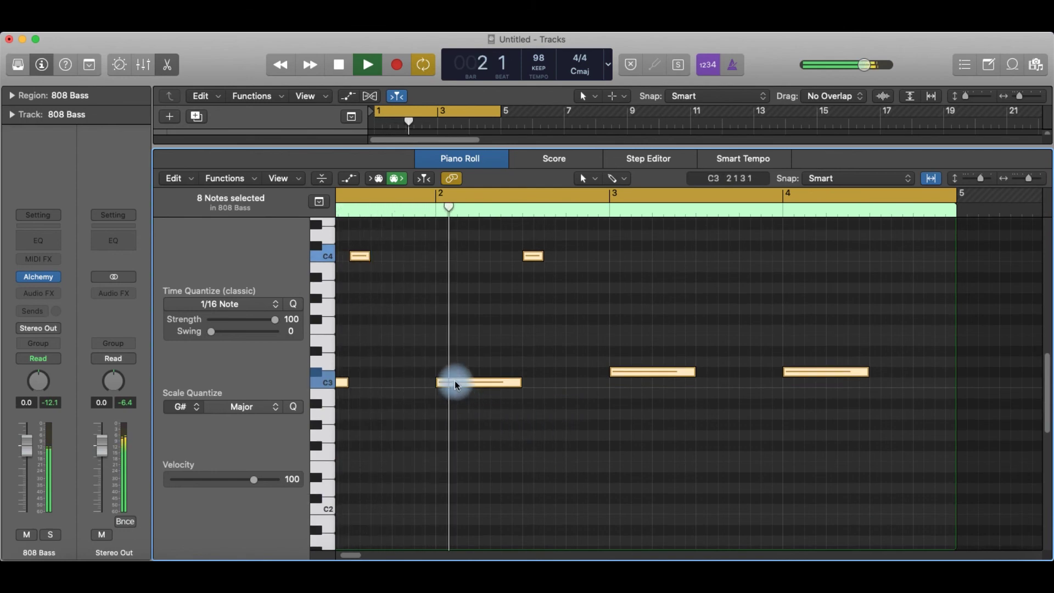
left_click_drag(458, 385, 449, 508)
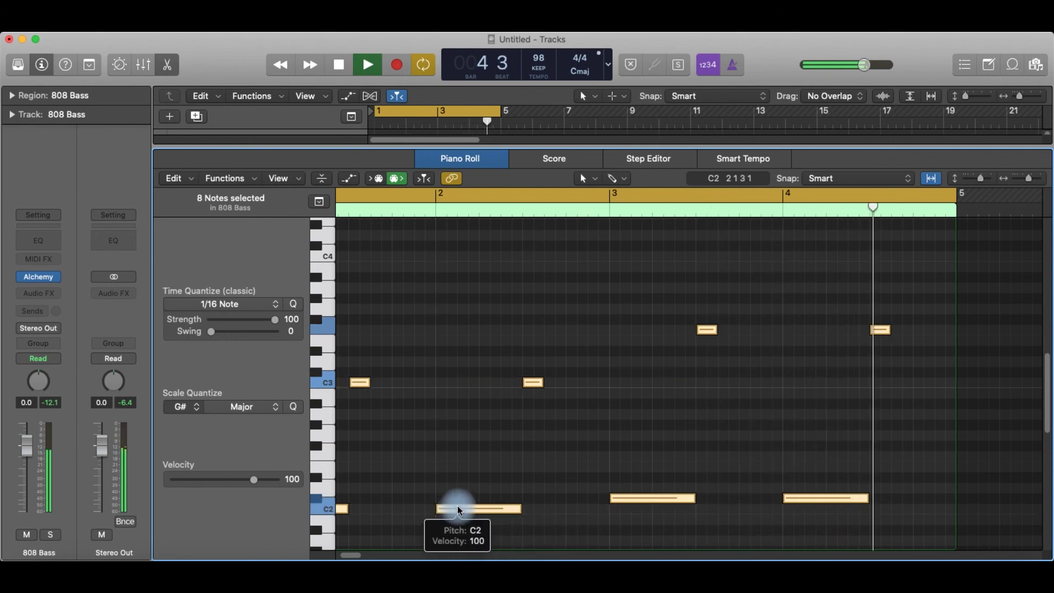
scroll(648, 431, "down", 2)
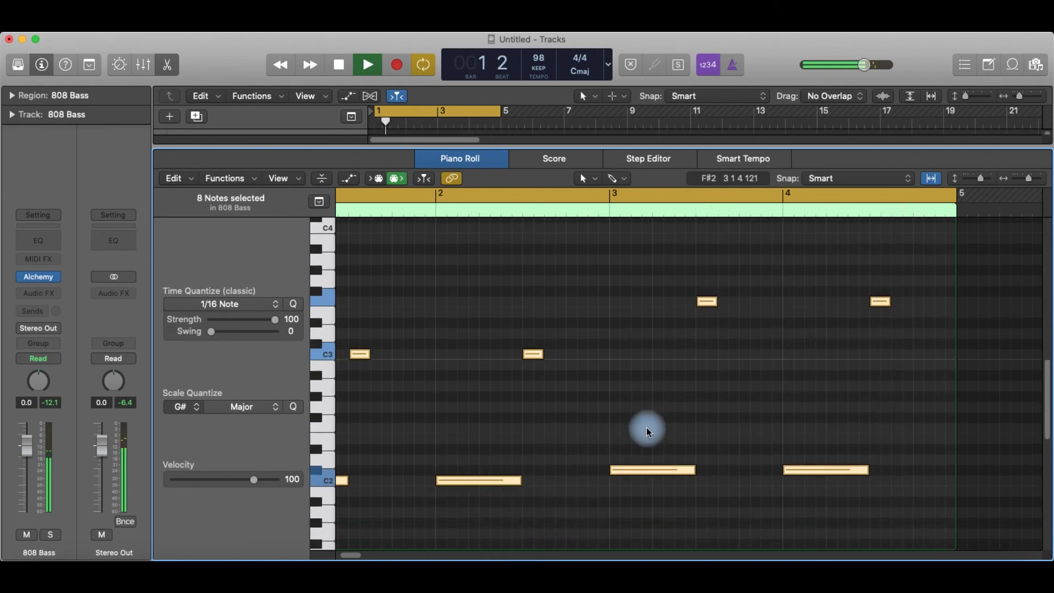
scroll(648, 431, "down", 1)
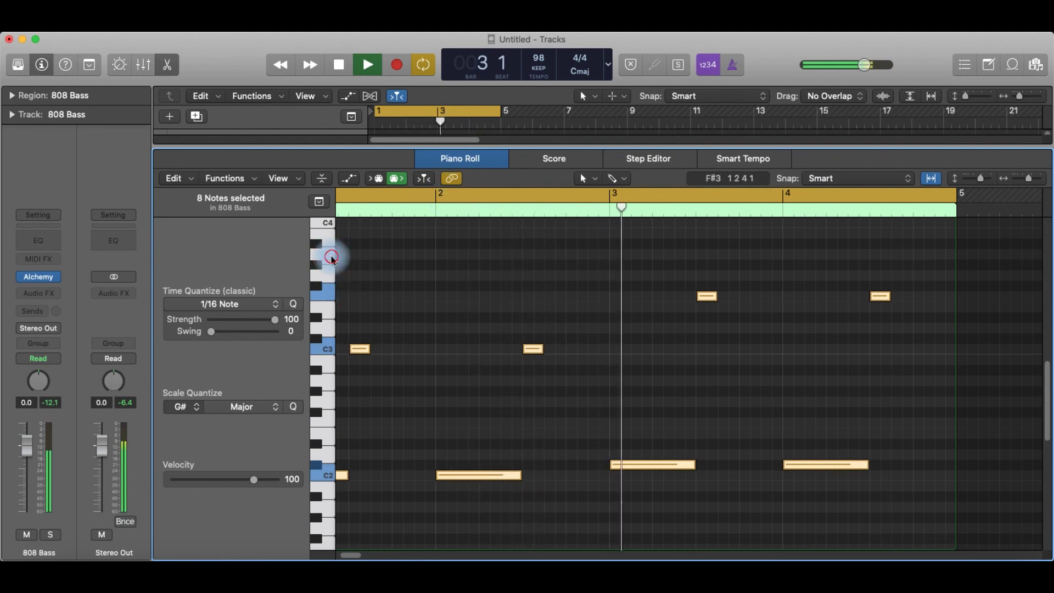
left_click(332, 258)
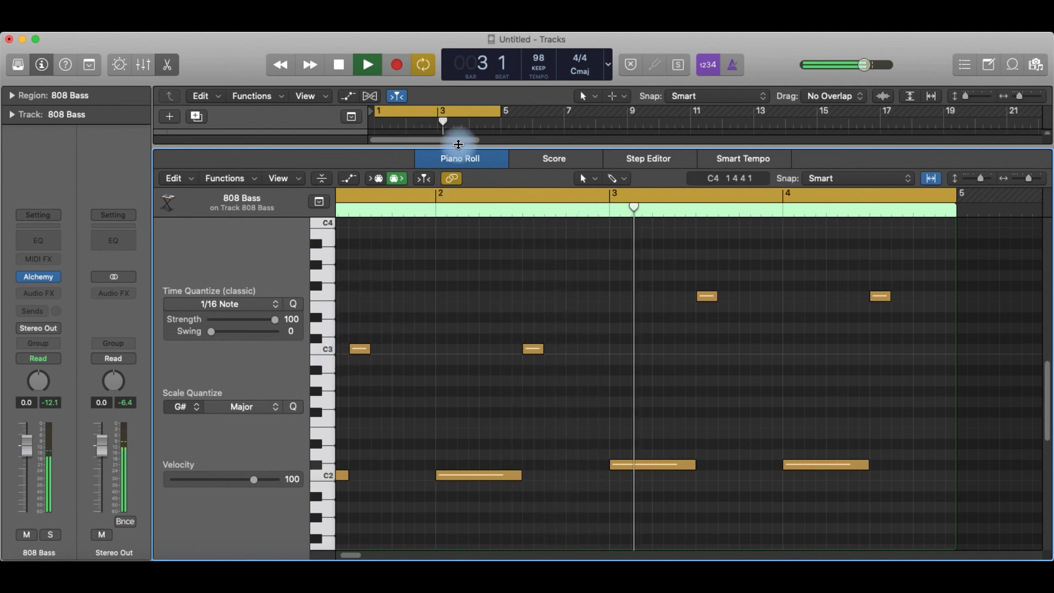
Step: Close the piano roll, repeat the 808 Bass region three times after the original, and extend the cycle range to bar 17
left_click_drag(463, 146, 445, 306)
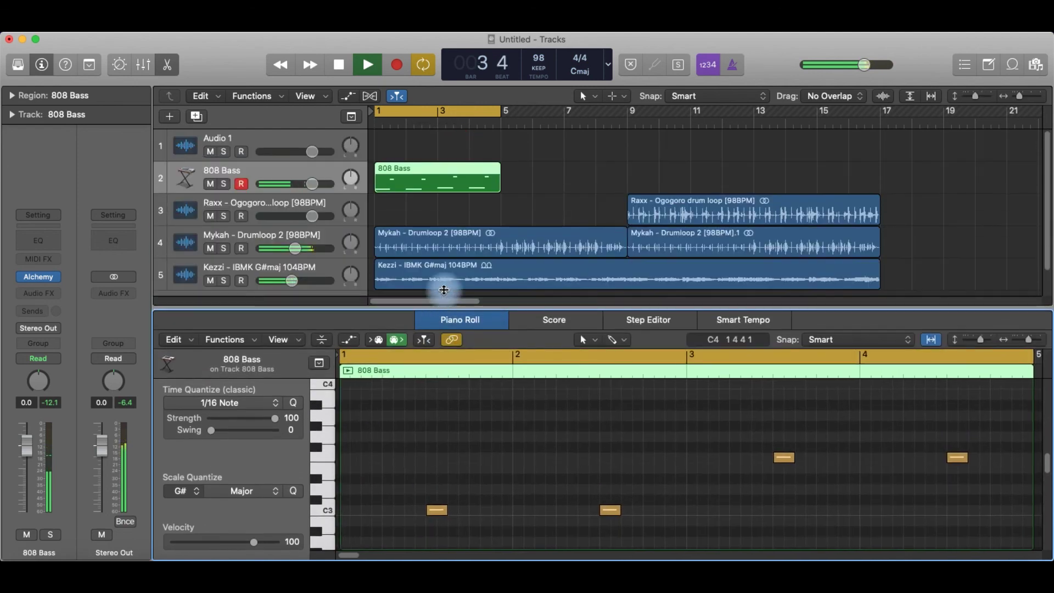
double_click(431, 183)
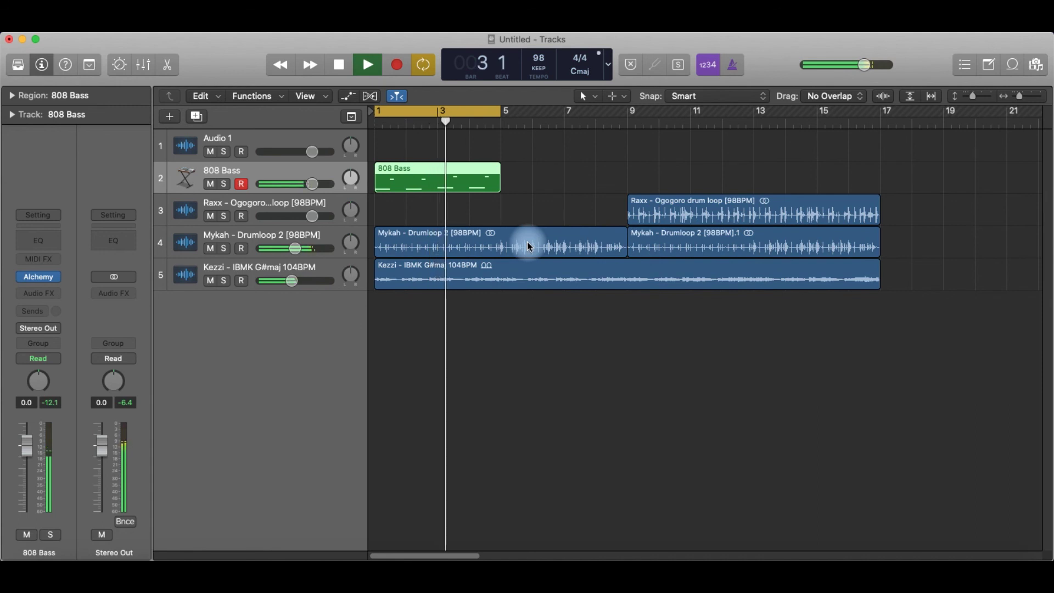
key("super+r")
key("super+r")
key("super+r")
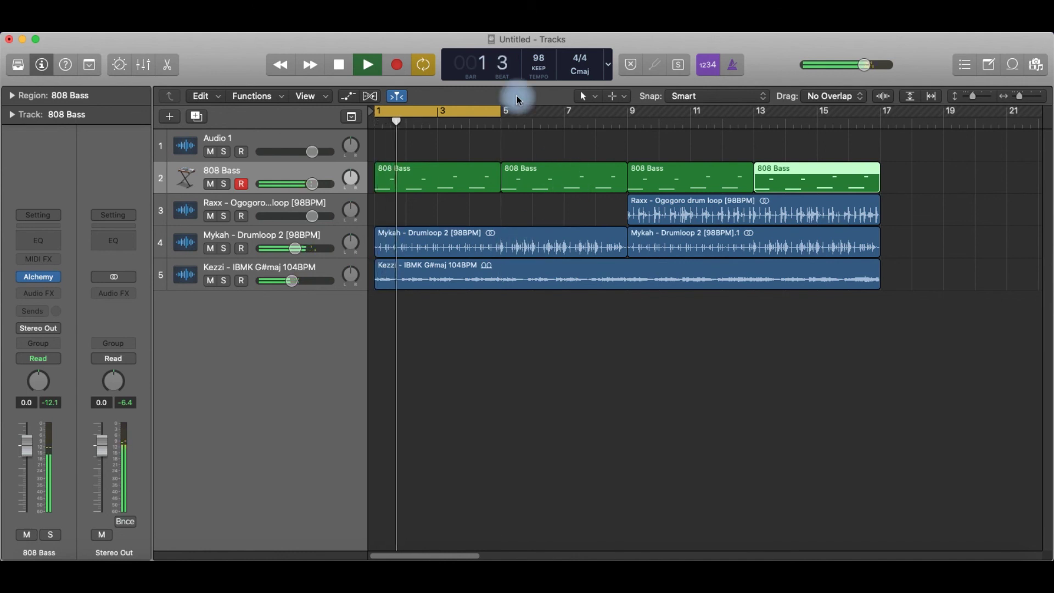
left_click_drag(501, 109, 881, 116)
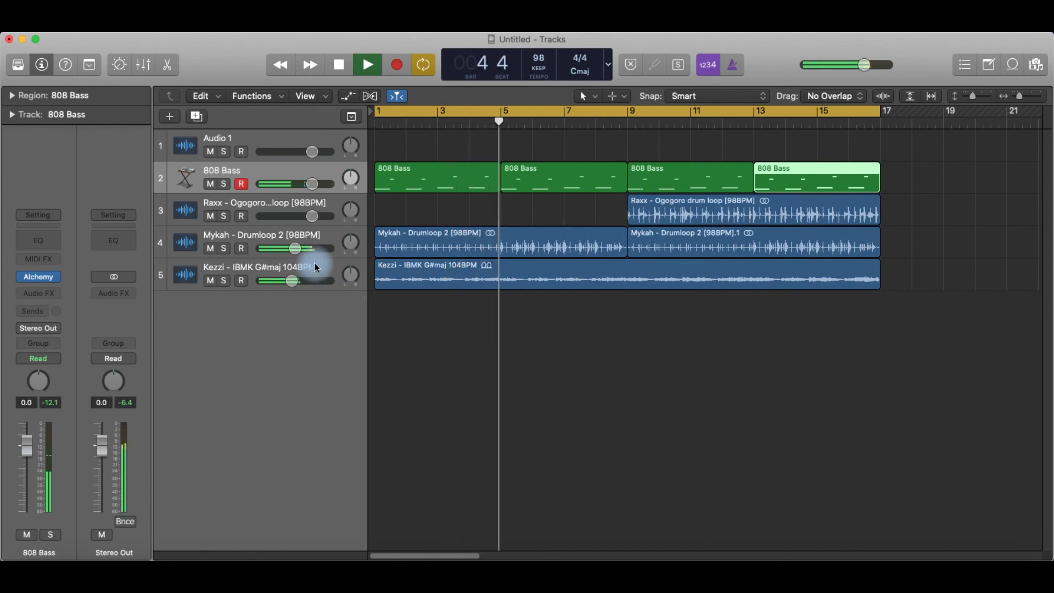
Step: Rebalance the volumes of both drum loop tracks and the Kezzi guitar loop track, setting the guitar to about -1.9 dB
left_click_drag(291, 247, 308, 269)
left_click(293, 279)
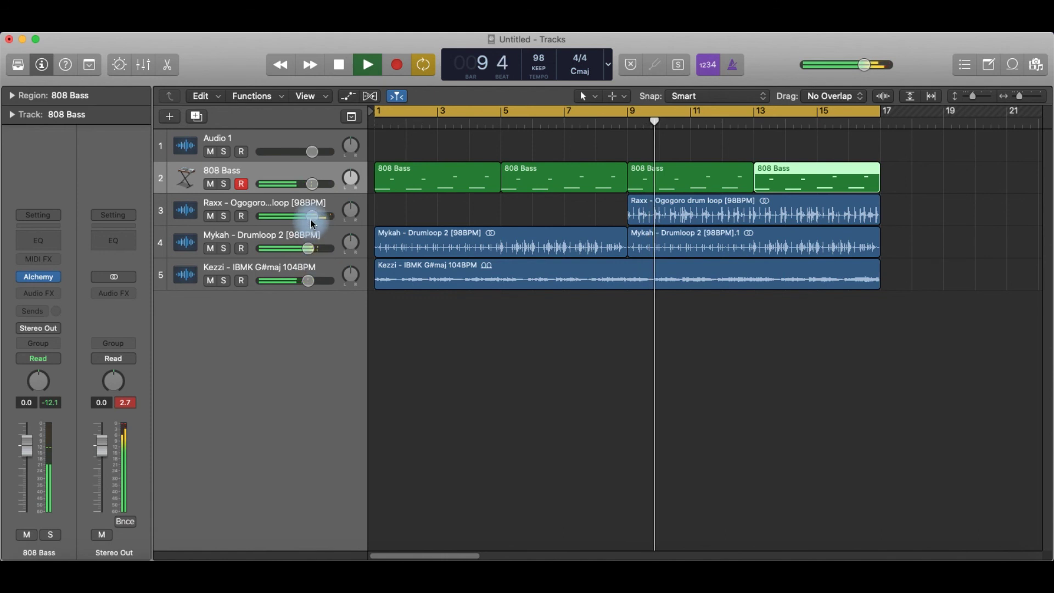
left_click_drag(312, 217, 303, 248)
left_click_drag(304, 284, 299, 285)
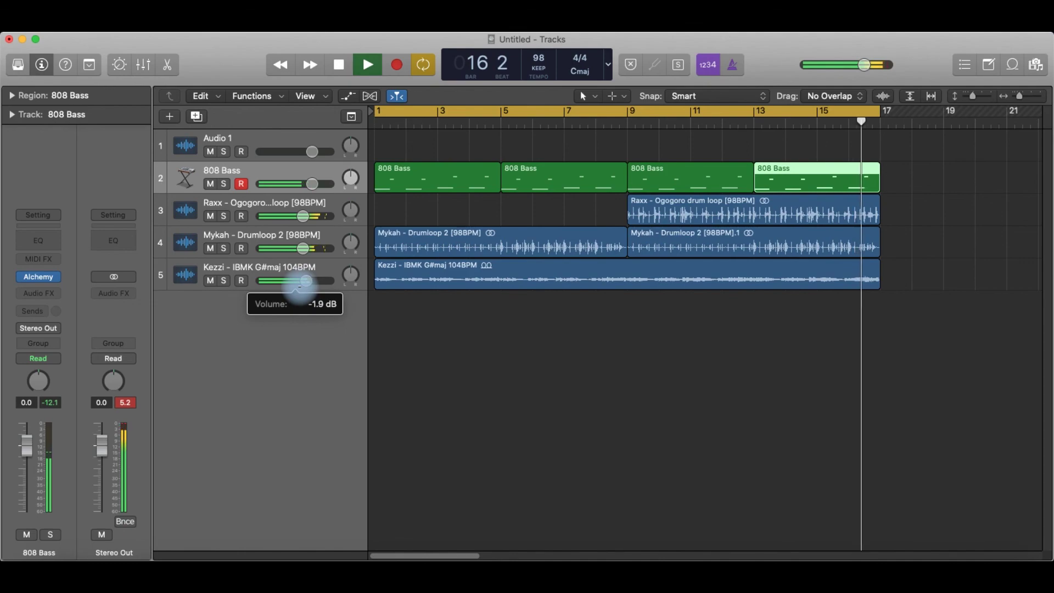